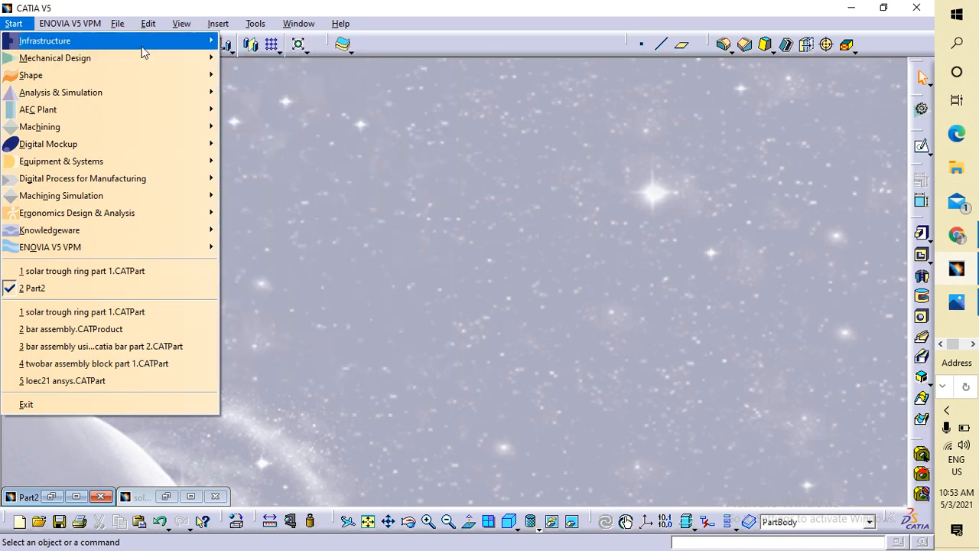
# Create a new Part Design part, Part3, then bring up the trough collector reference picture.
pyautogui.moveTo(130, 61)
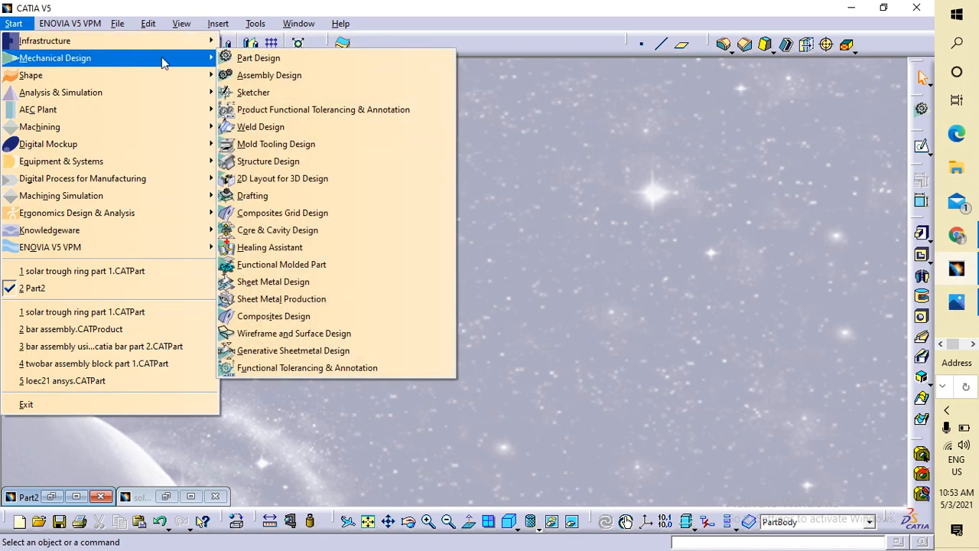
pyautogui.click(259, 58)
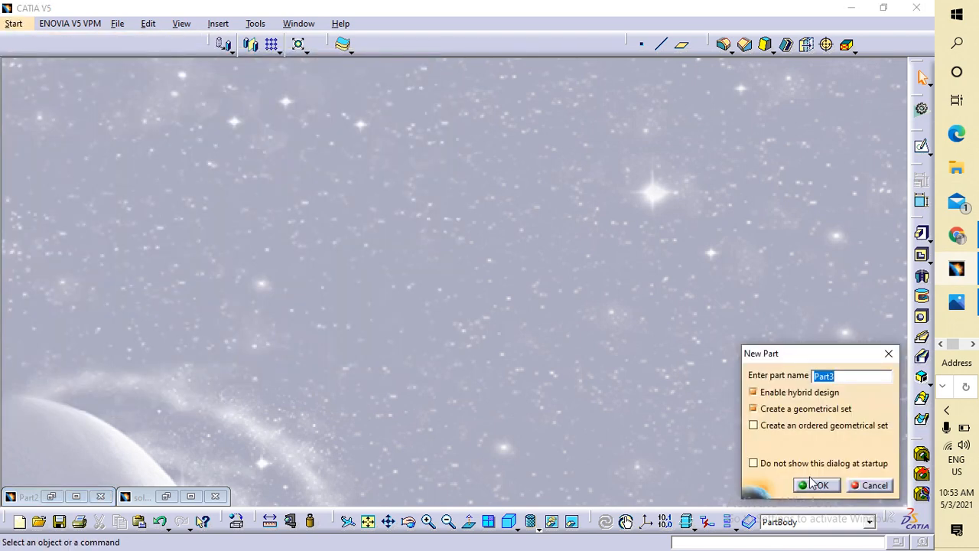
pyautogui.click(812, 483)
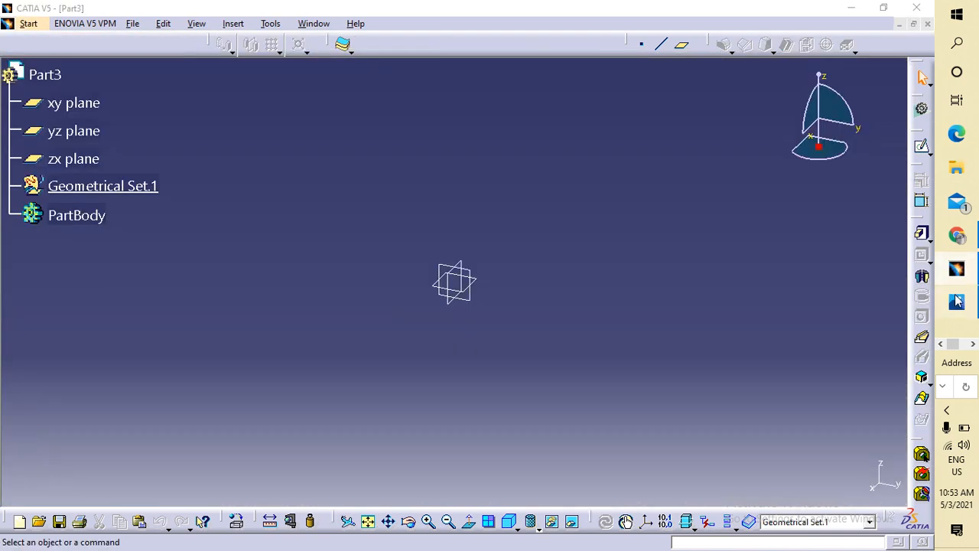
pyautogui.click(956, 301)
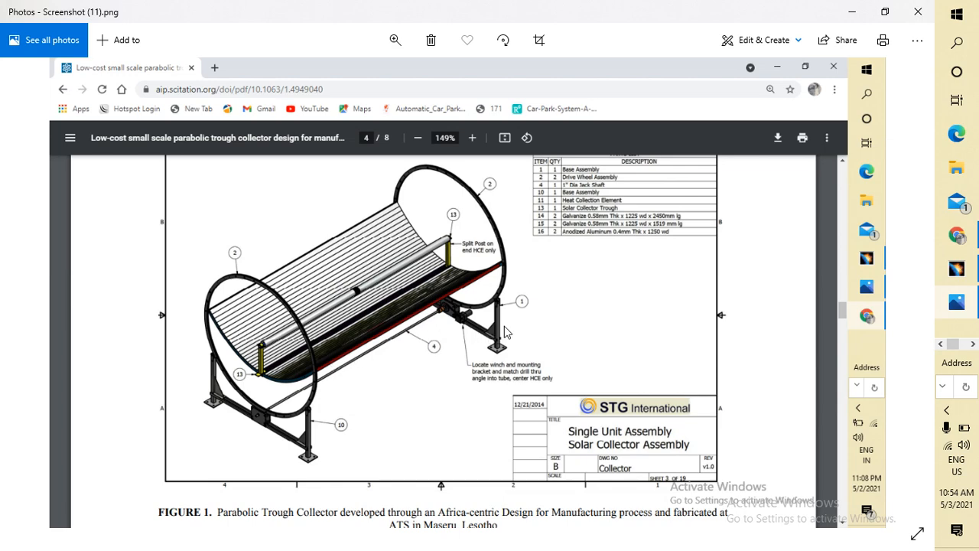
# Return from the trough collector picture to the empty Part3 model in CATIA.
pyautogui.click(957, 267)
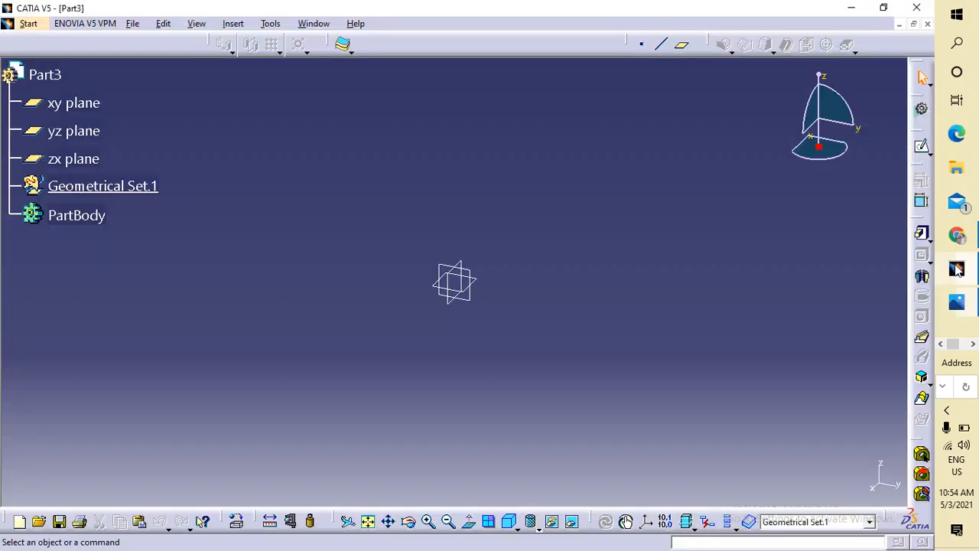
# Sketch a trial circle at the origin on the yz plane, then delete it.
pyautogui.click(453, 273)
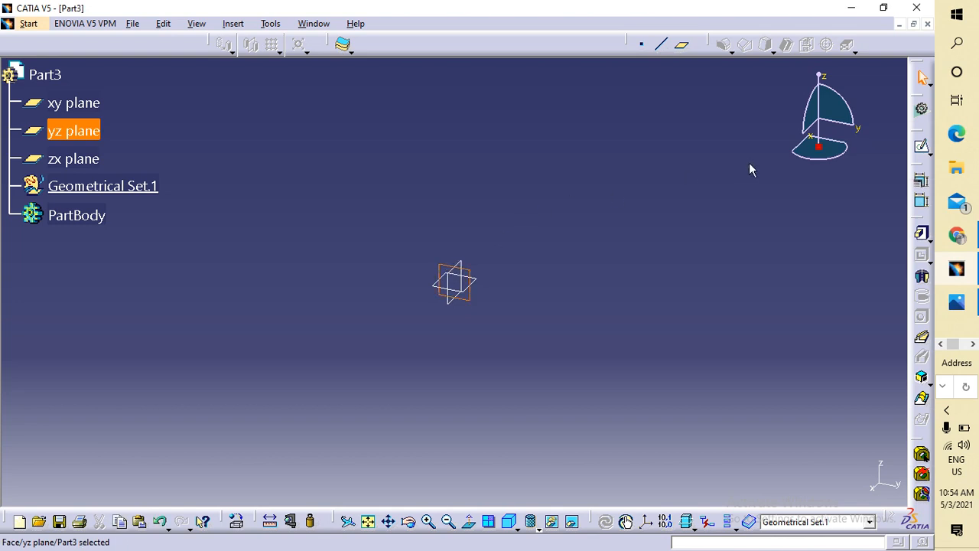
pyautogui.click(922, 149)
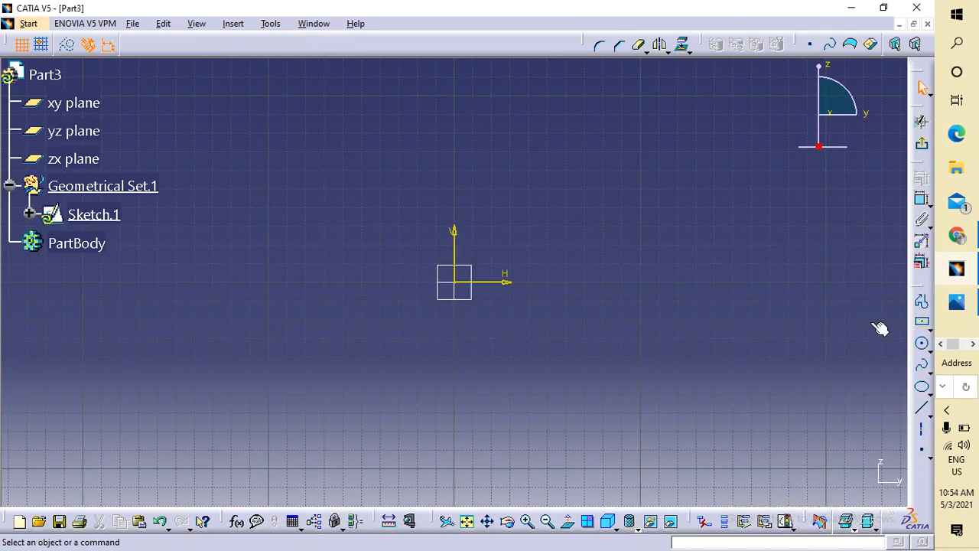
pyautogui.click(929, 348)
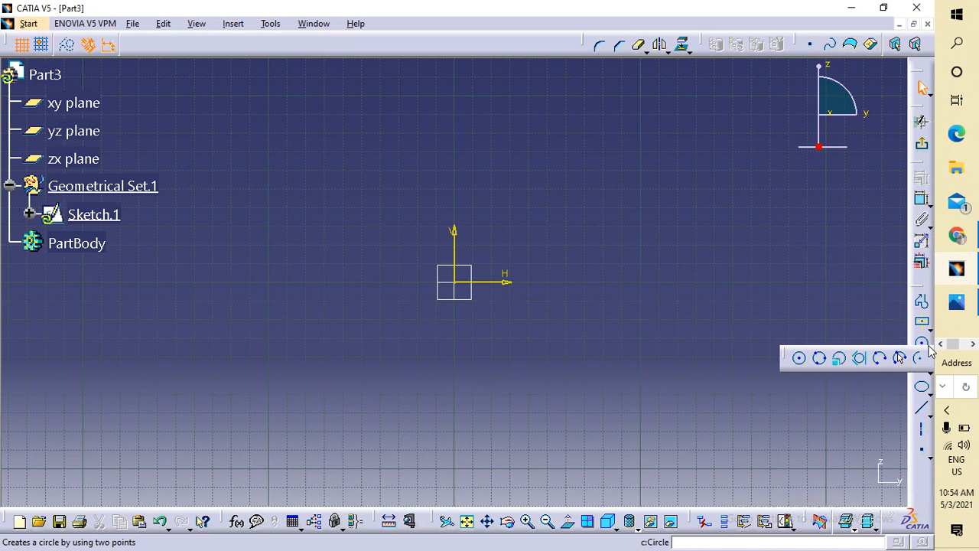
pyautogui.click(799, 358)
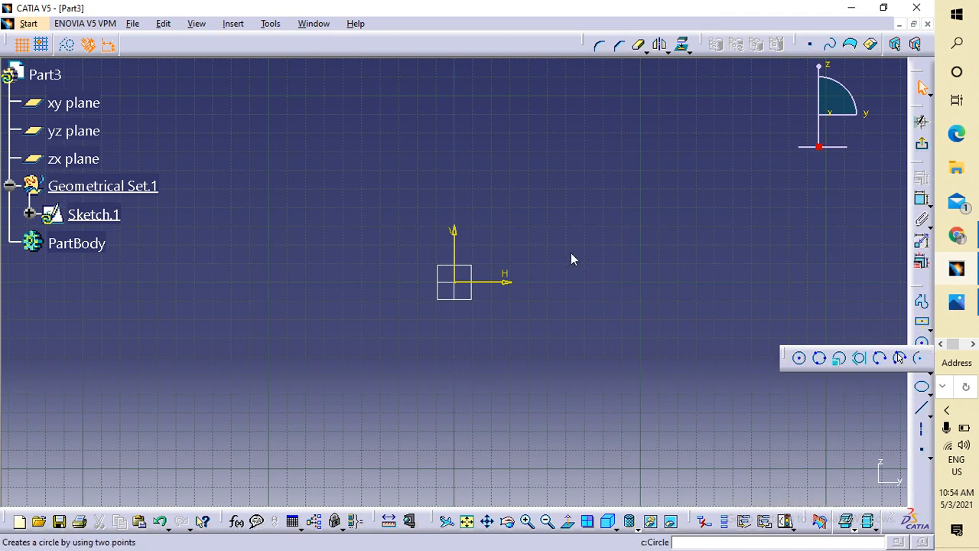
pyautogui.click(465, 288)
pyautogui.click(639, 328)
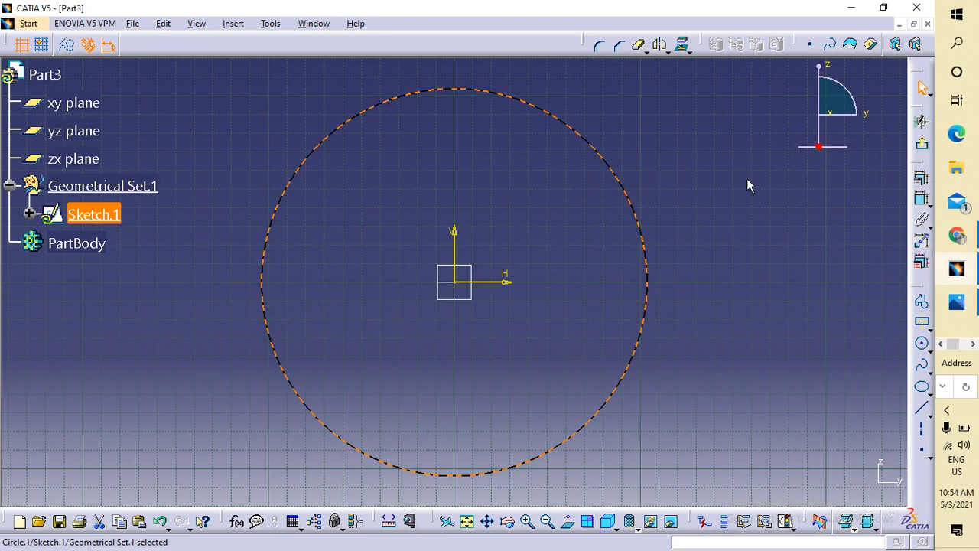
pyautogui.press('Delete')
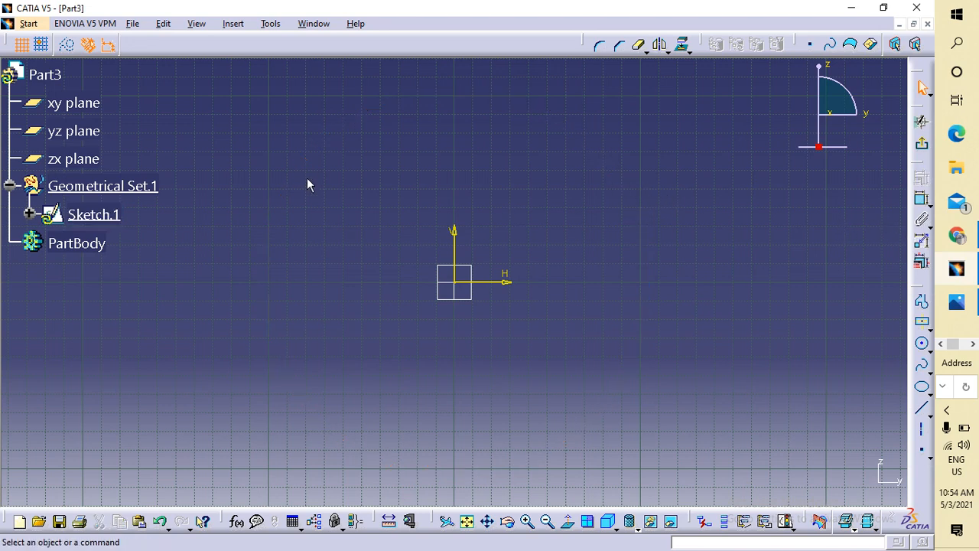
# Exit the sketch and delete Geometrical Set.1 from the Part3 tree.
pyautogui.rightClick(144, 191)
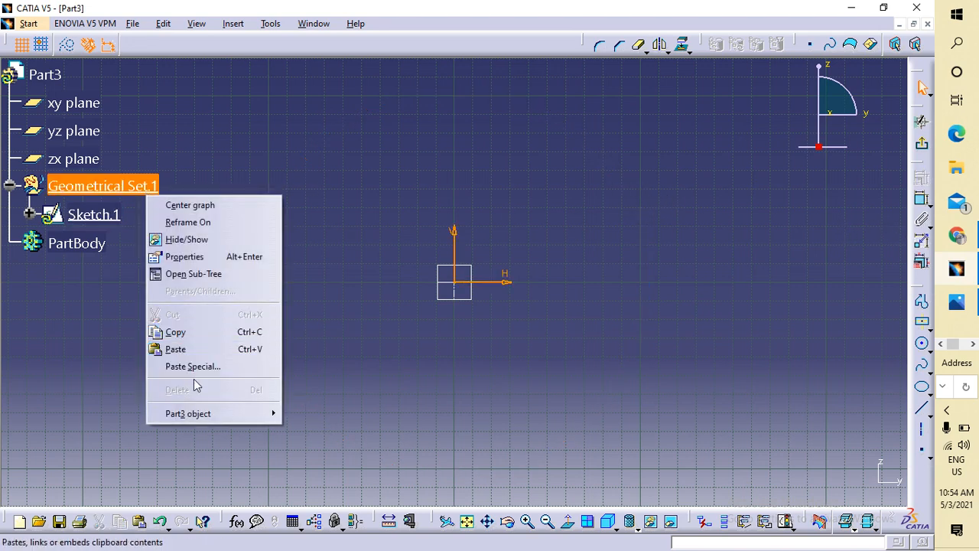
pyautogui.click(367, 169)
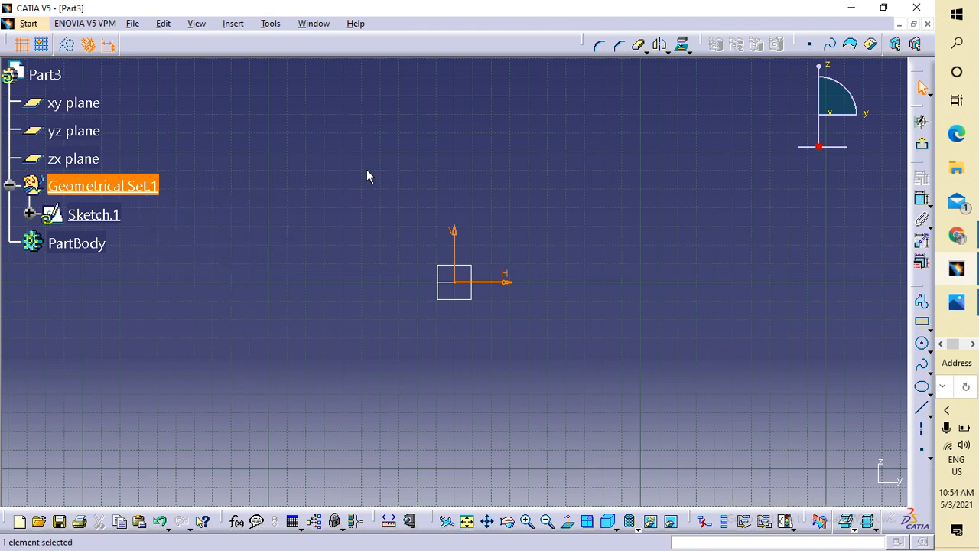
pyautogui.click(921, 143)
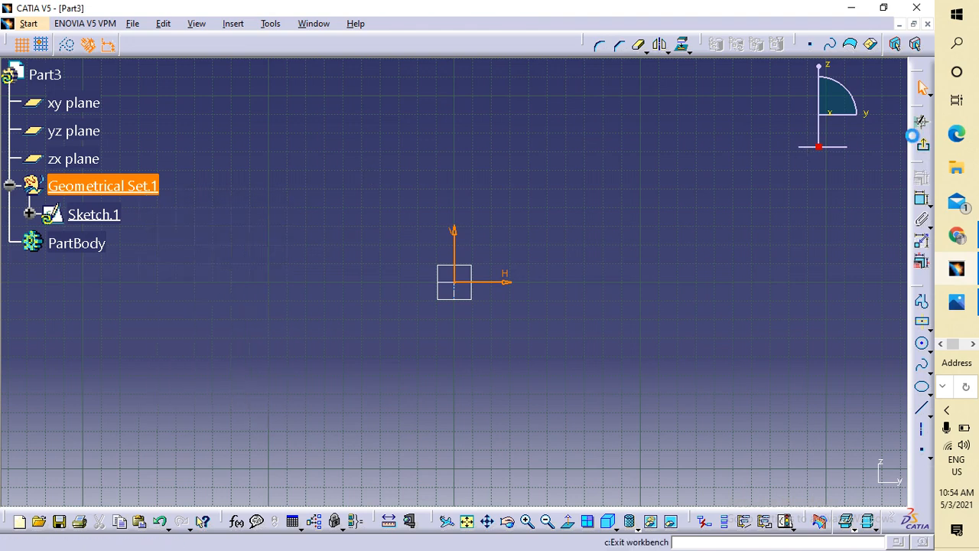
pyautogui.rightClick(153, 191)
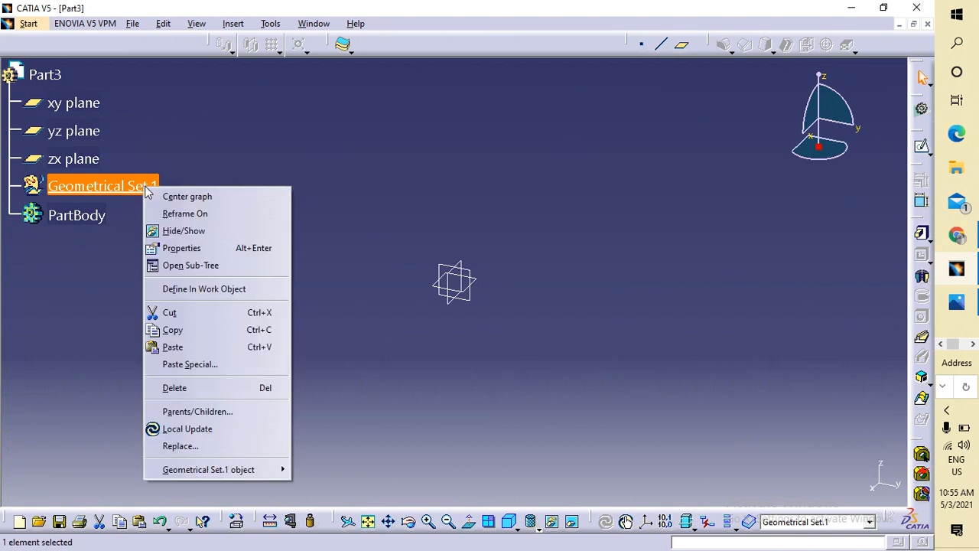
pyautogui.click(192, 390)
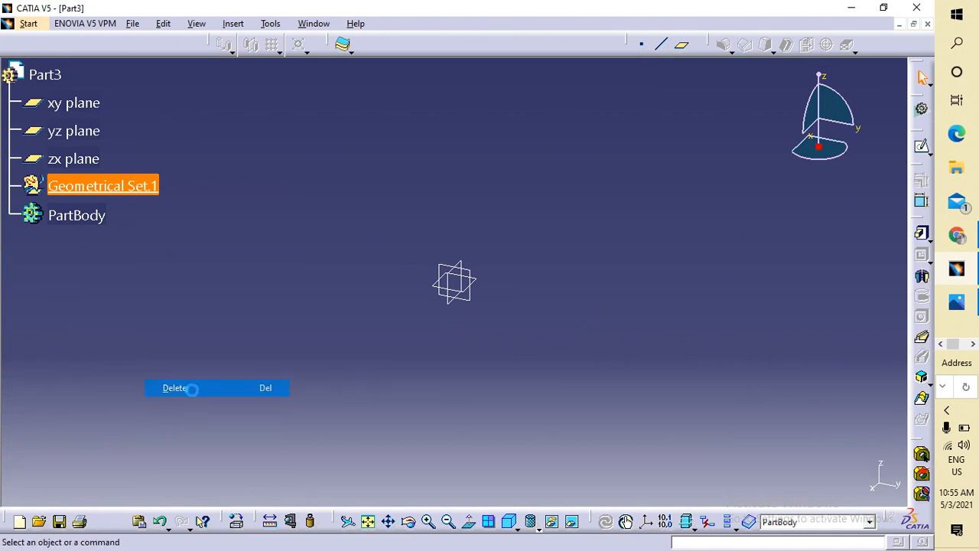
pyautogui.click(450, 271)
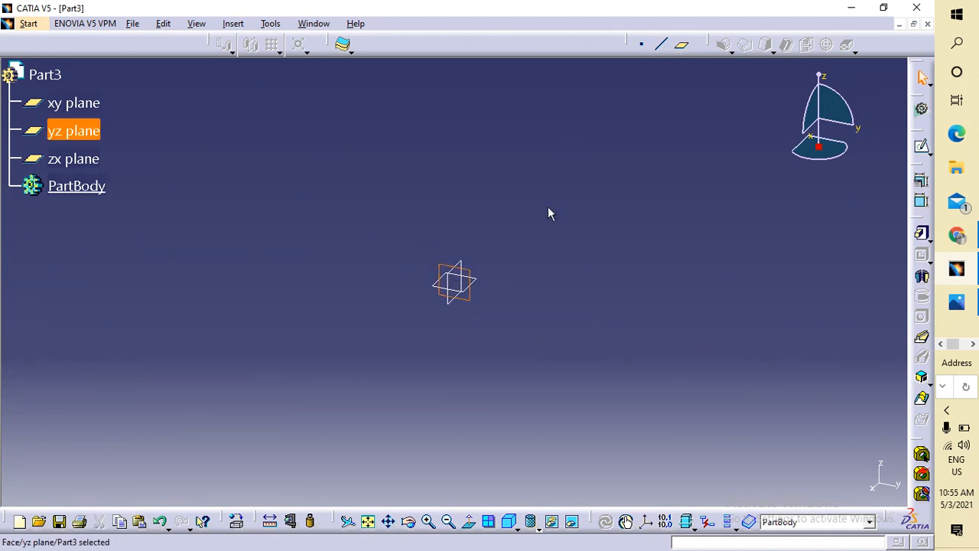
# Draw a centred rectangle in a new yz-plane sketch and dimension its right edge at 20 mm.
pyautogui.click(921, 146)
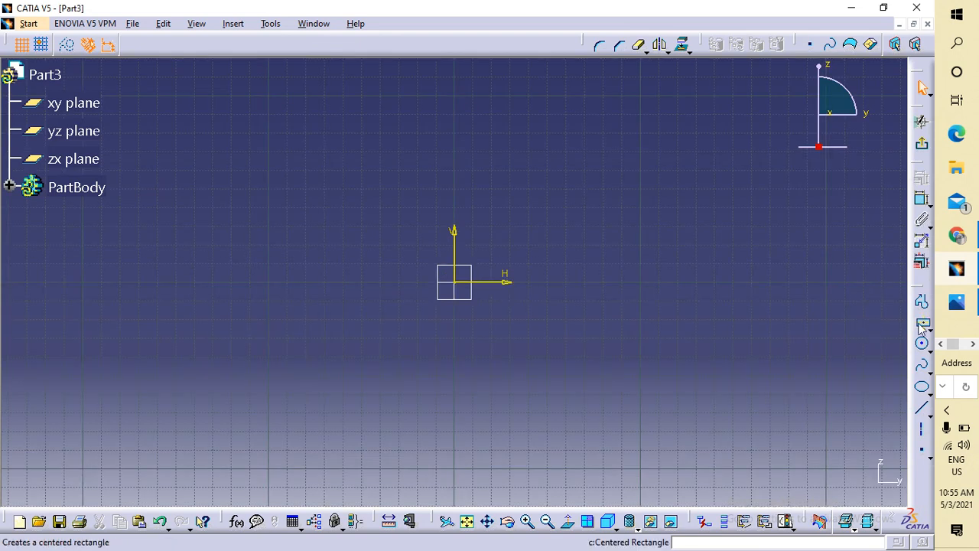
pyautogui.click(921, 322)
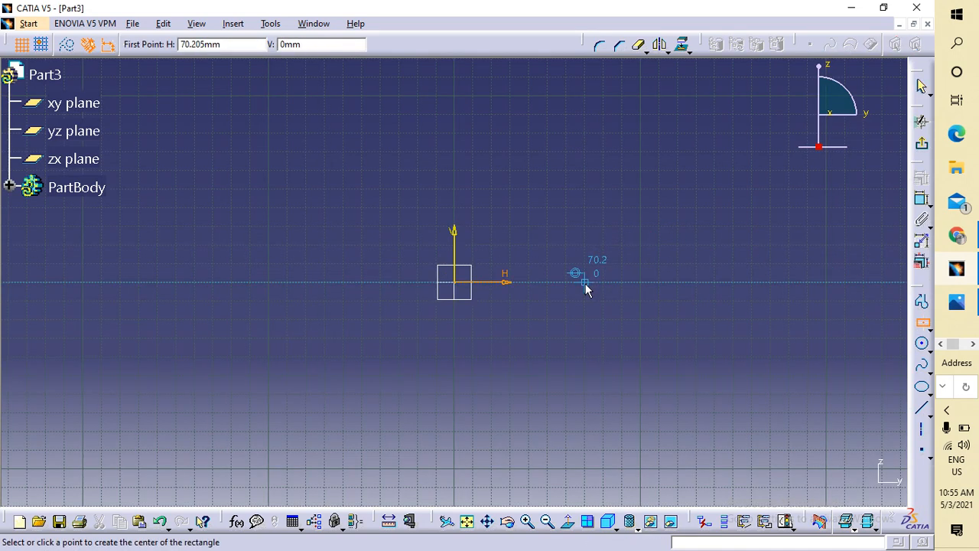
pyautogui.click(585, 288)
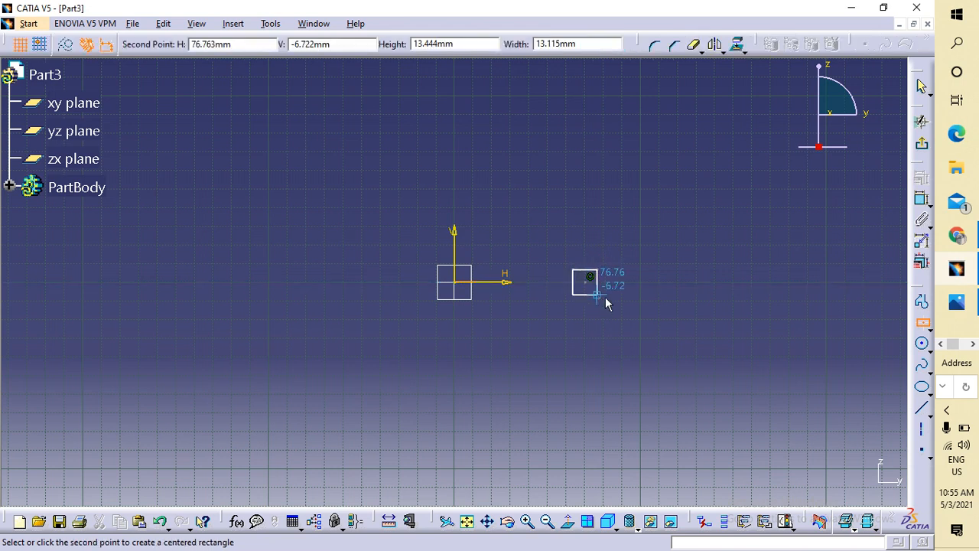
pyautogui.click(605, 298)
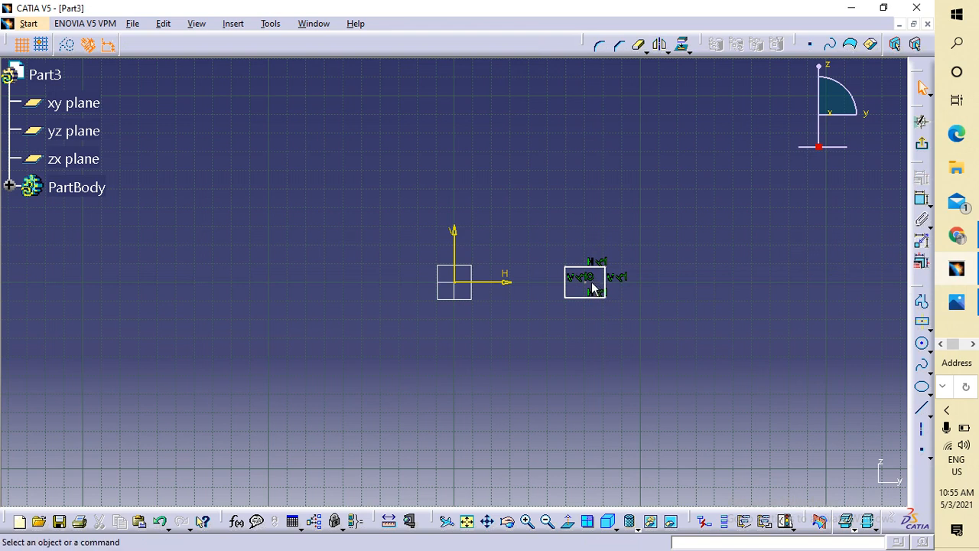
pyautogui.click(922, 200)
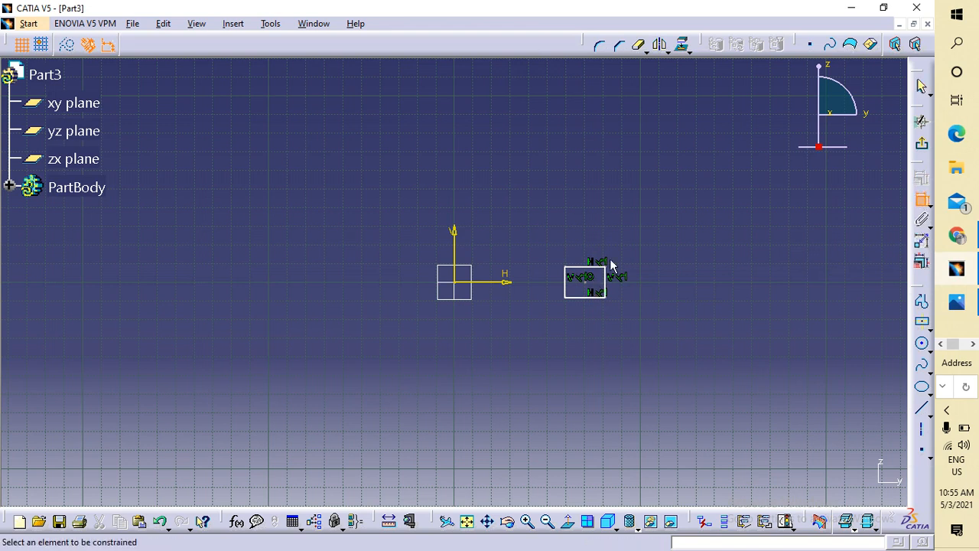
pyautogui.click(614, 283)
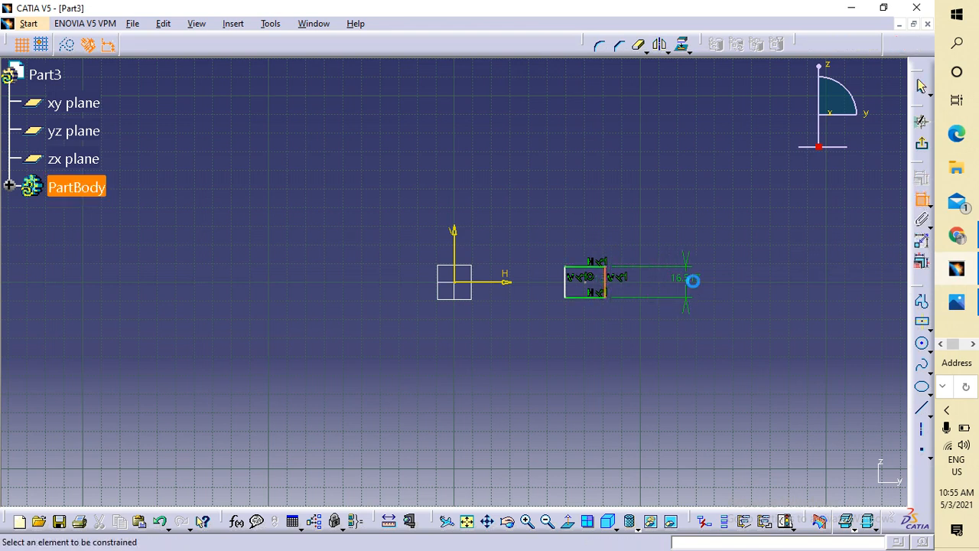
pyautogui.doubleClick(696, 281)
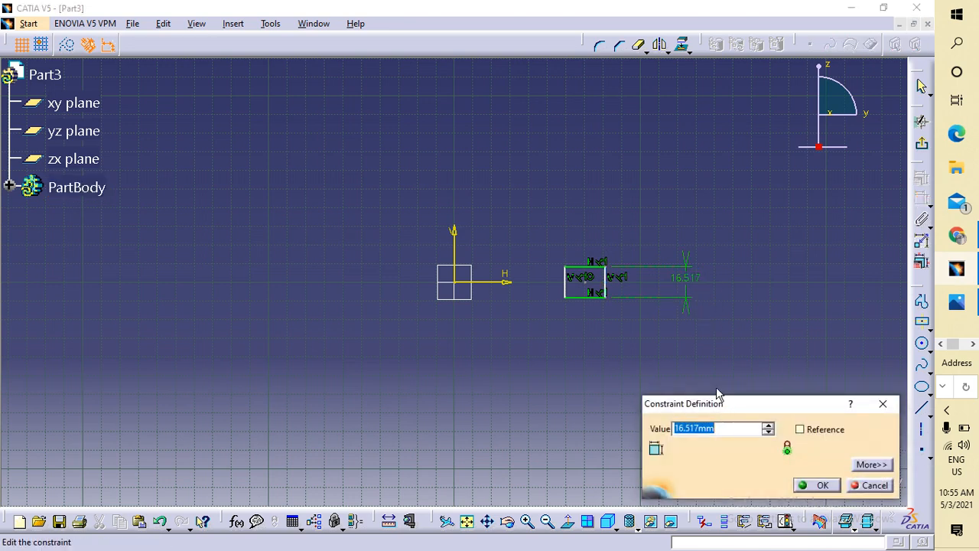
pyautogui.write('20')
pyautogui.press('Return')
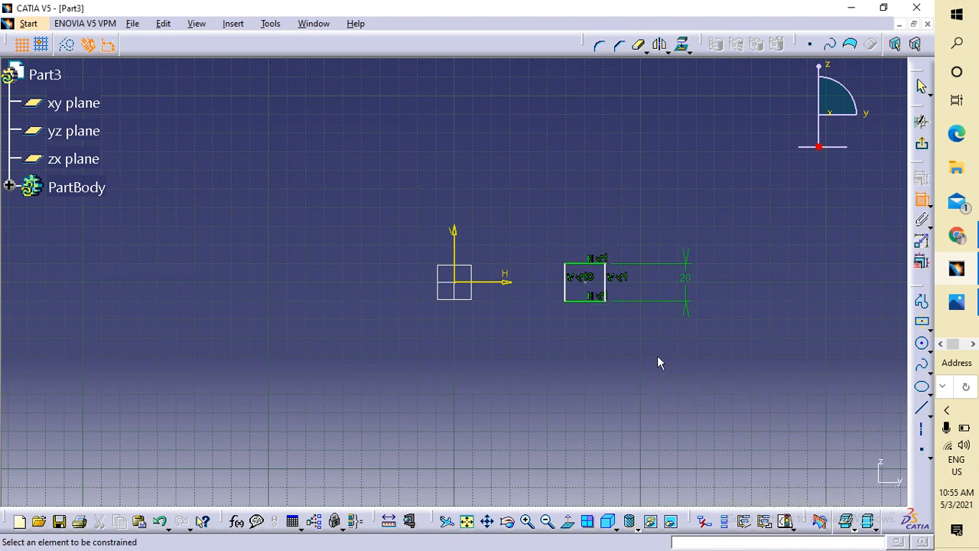
# Set the rectangle's width and height both to 15 mm, making a square.
pyautogui.click(587, 301)
pyautogui.click(595, 342)
pyautogui.doubleClick(589, 341)
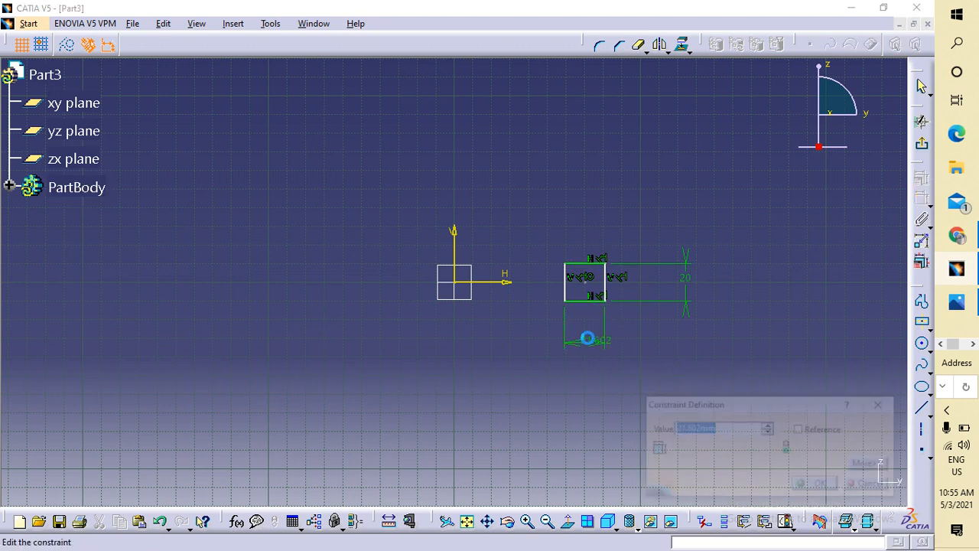
pyautogui.write('15')
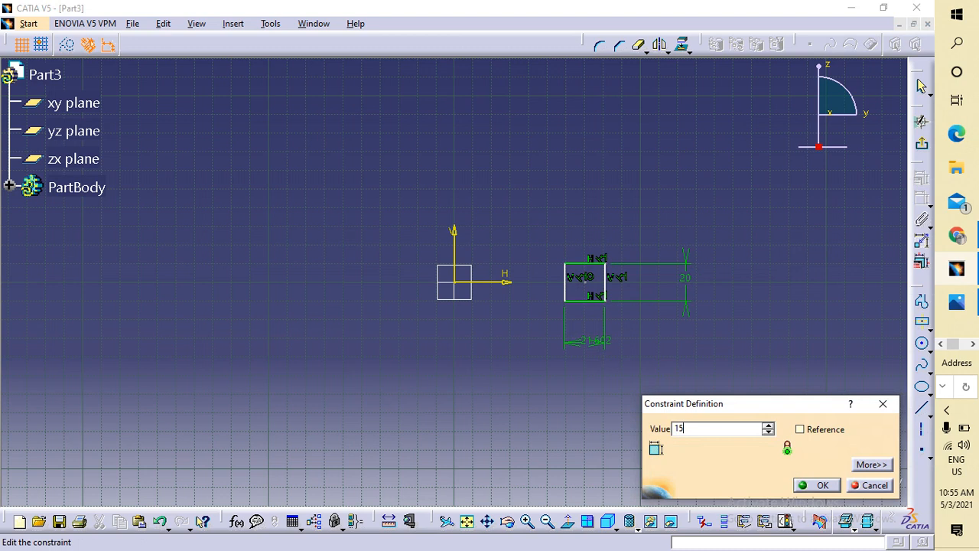
pyautogui.press('Return')
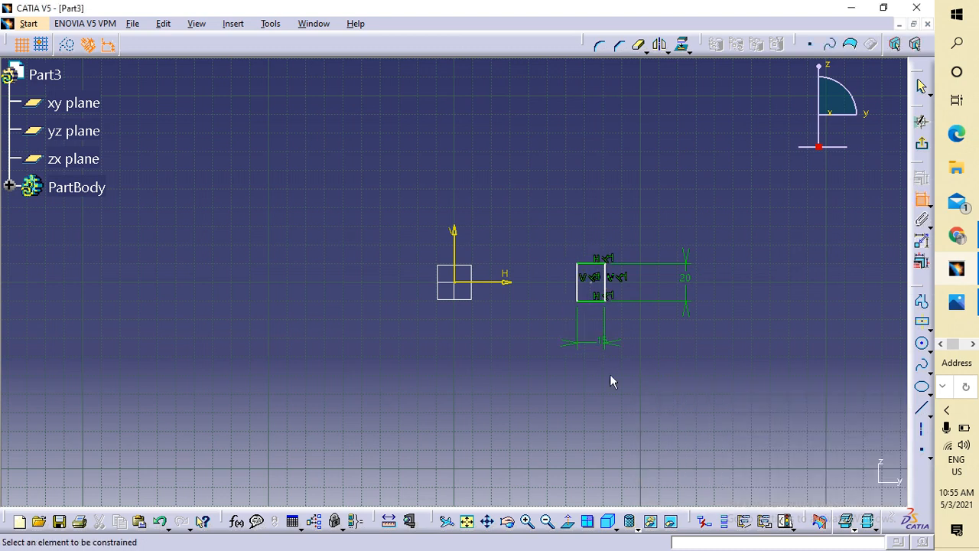
pyautogui.doubleClick(686, 280)
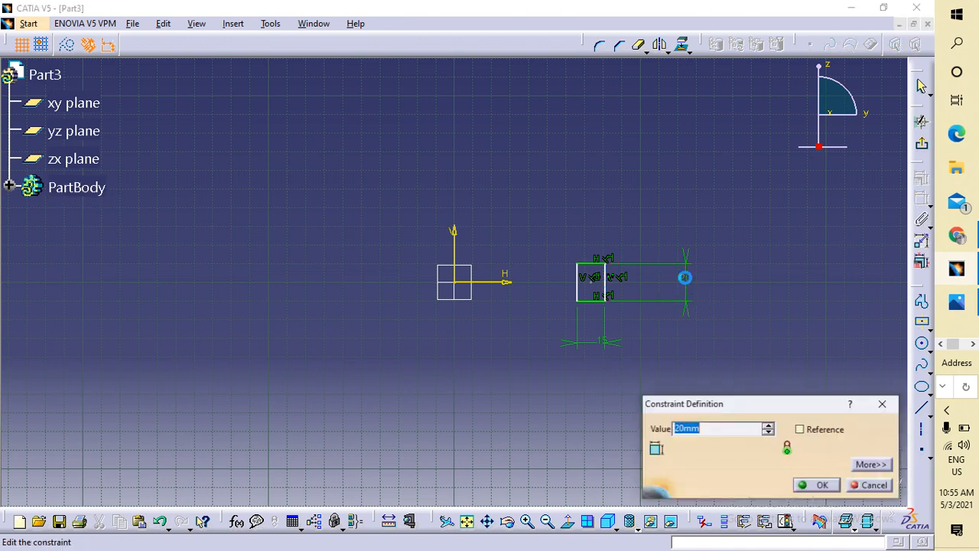
pyautogui.write('15')
pyautogui.press('Return')
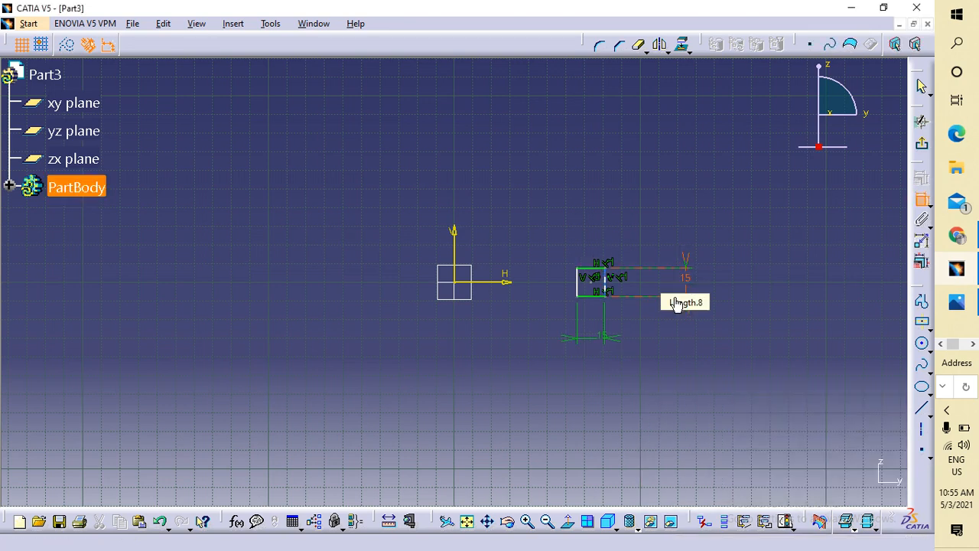
pyautogui.moveTo(649, 304); pyautogui.dragTo(658, 188, button='middle')
pyautogui.moveTo(695, 231)
pyautogui.mouseDown(button='middle')
pyautogui.moveTo(461, 214)
pyautogui.moveTo(325, 242)
pyautogui.mouseUp(button='middle')
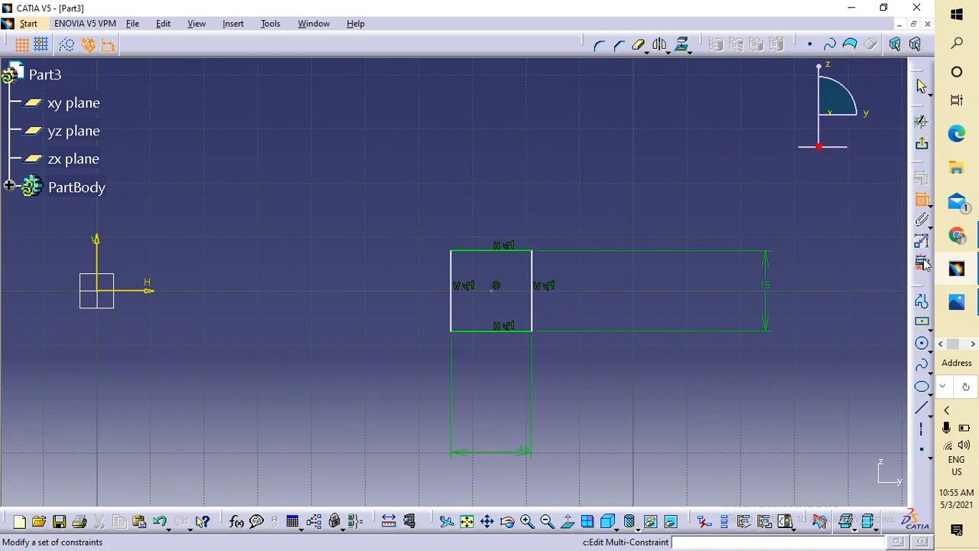
# Draw a centred rectangle on the square's right edge and set its width to 10 mm.
pyautogui.click(923, 327)
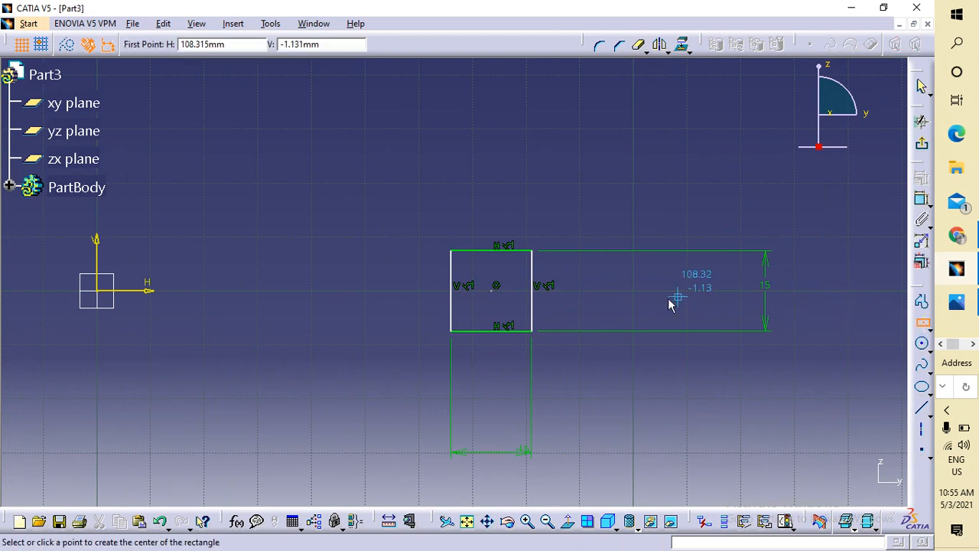
pyautogui.click(531, 290)
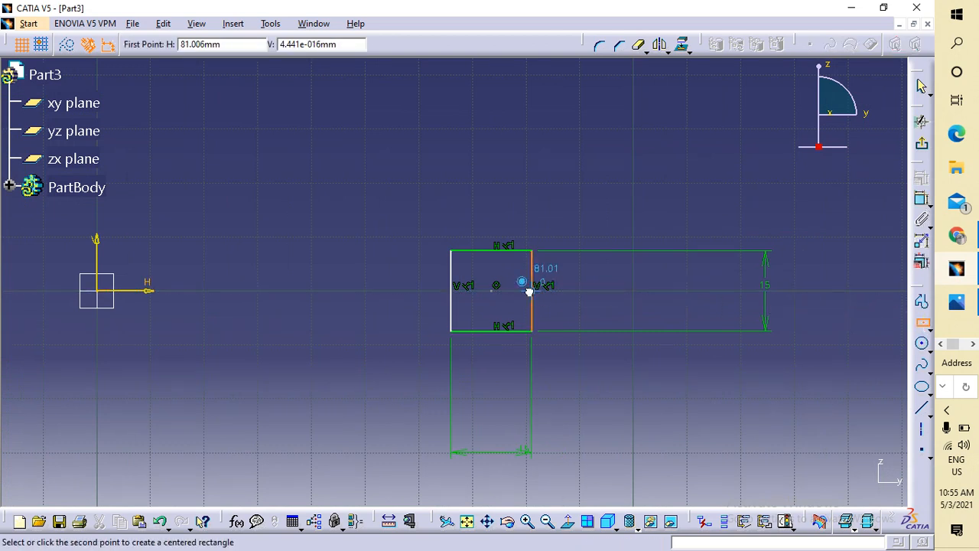
pyautogui.click(574, 312)
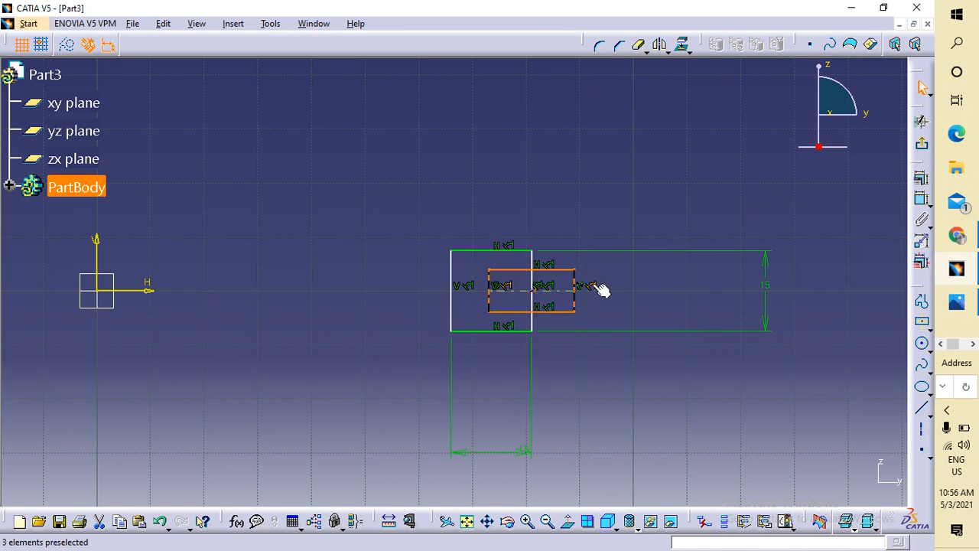
pyautogui.click(921, 199)
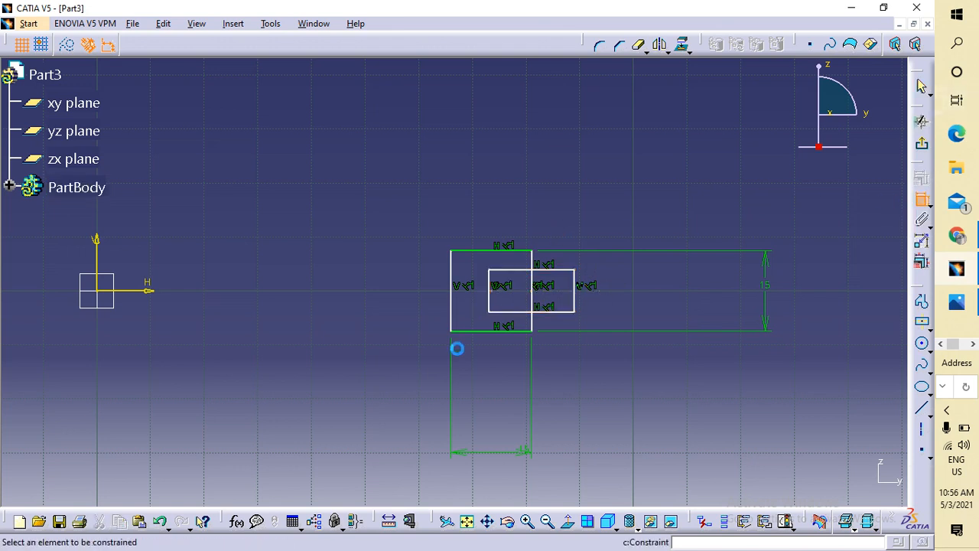
pyautogui.click(554, 311)
pyautogui.click(550, 377)
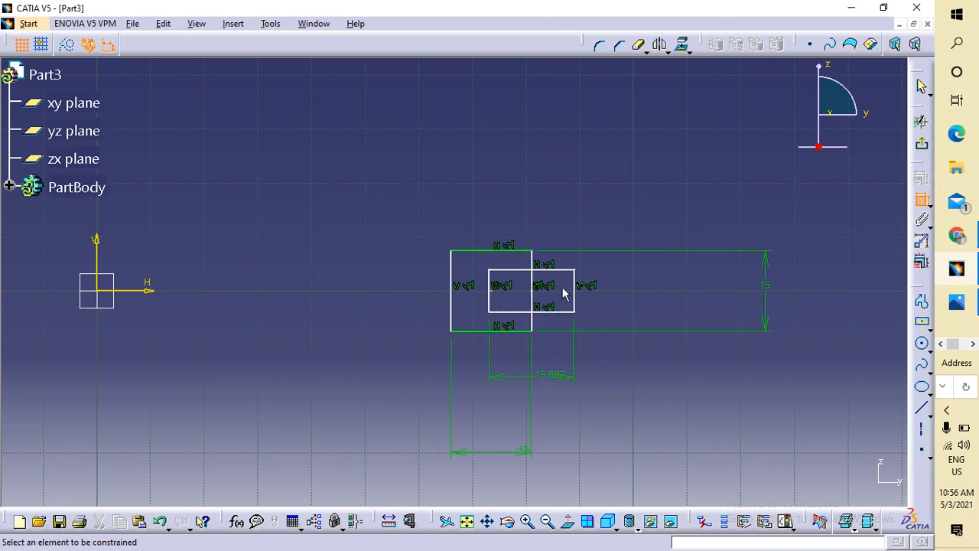
pyautogui.doubleClick(552, 377)
pyautogui.write('10')
pyautogui.press('Return')
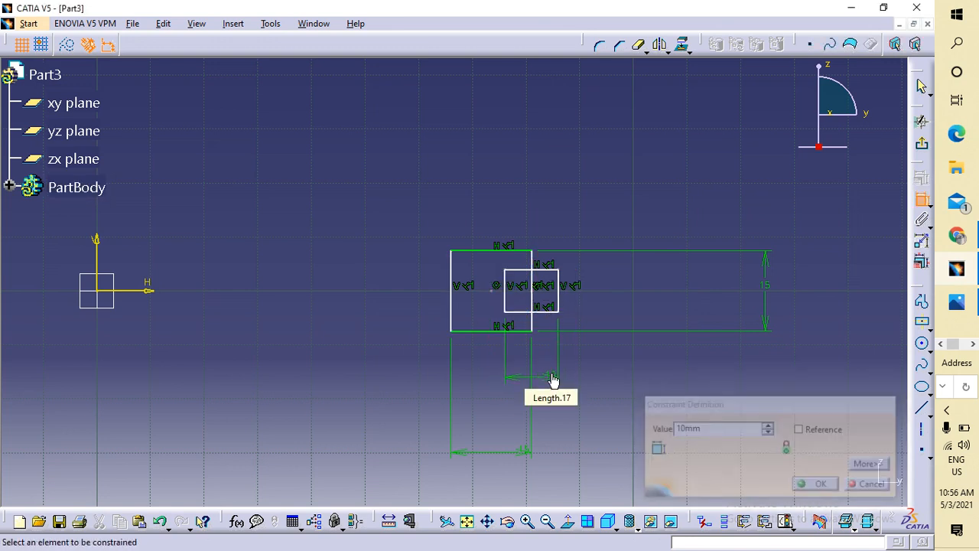
# Set the small rectangle's height to 10 mm.
pyautogui.click(557, 295)
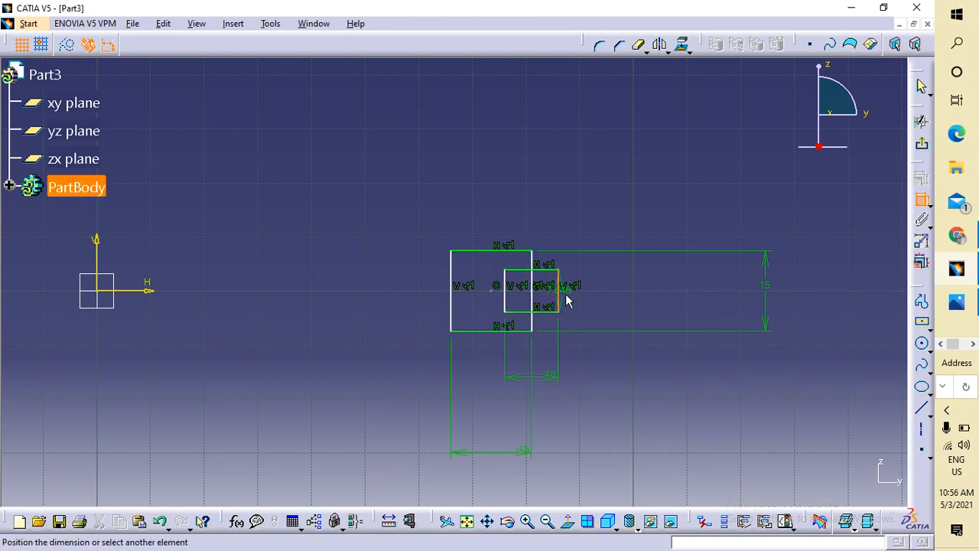
pyautogui.click(631, 296)
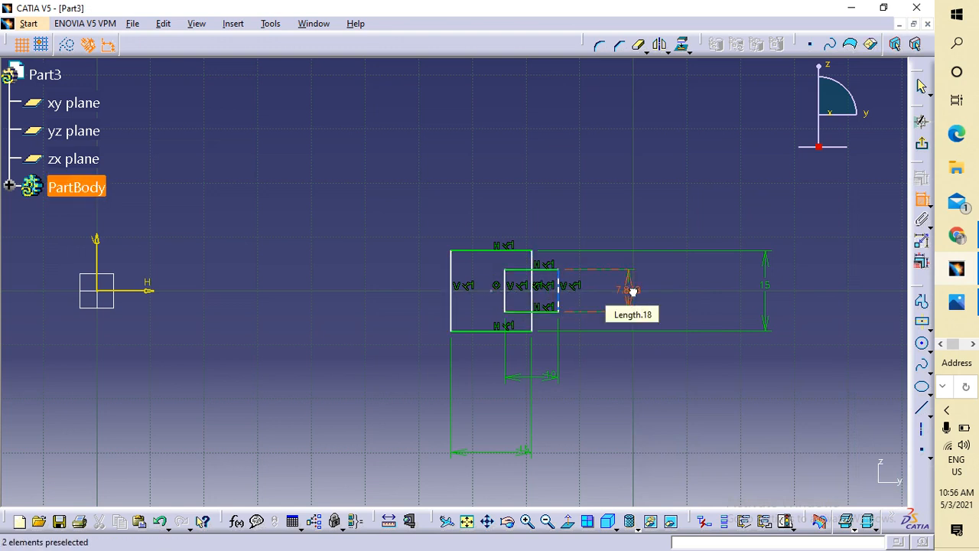
pyautogui.doubleClick(634, 302)
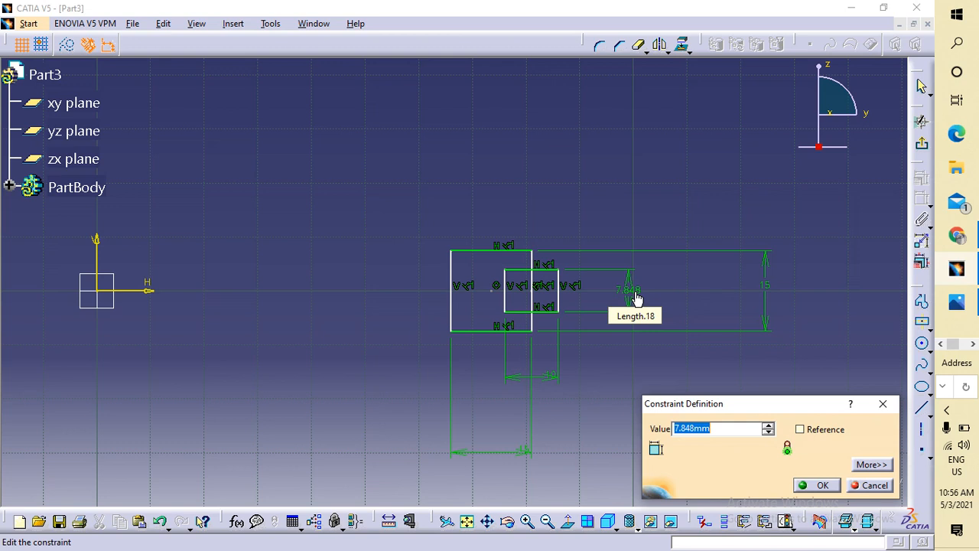
pyautogui.write('10')
pyautogui.press('Return')
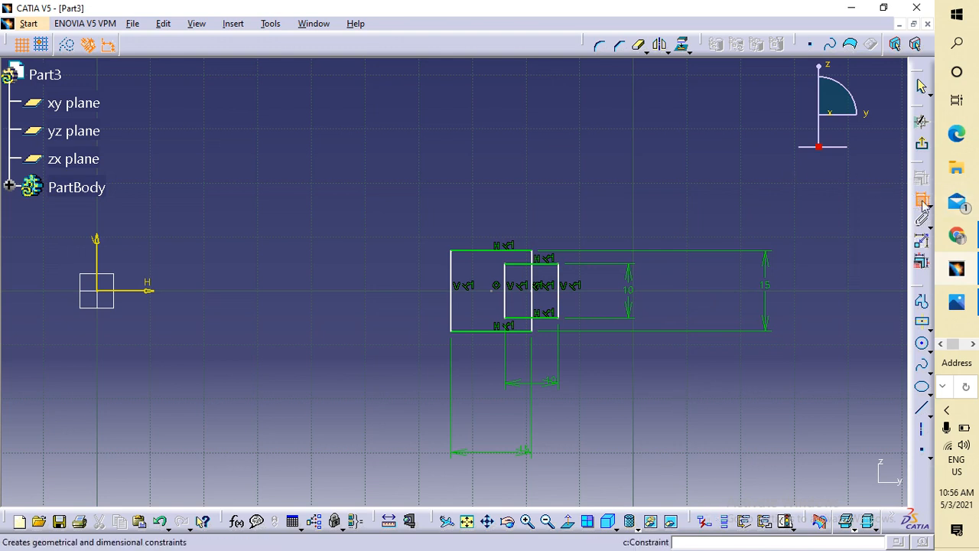
# Quick Trim the overlapping segments of the 10 mm and 15 mm squares, accepting the prompts.
pyautogui.click(639, 46)
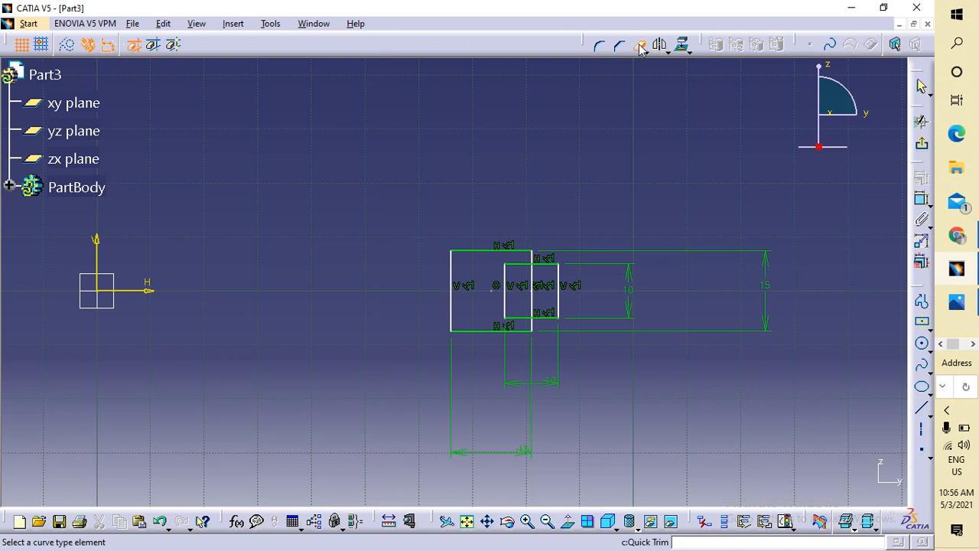
pyautogui.click(566, 301)
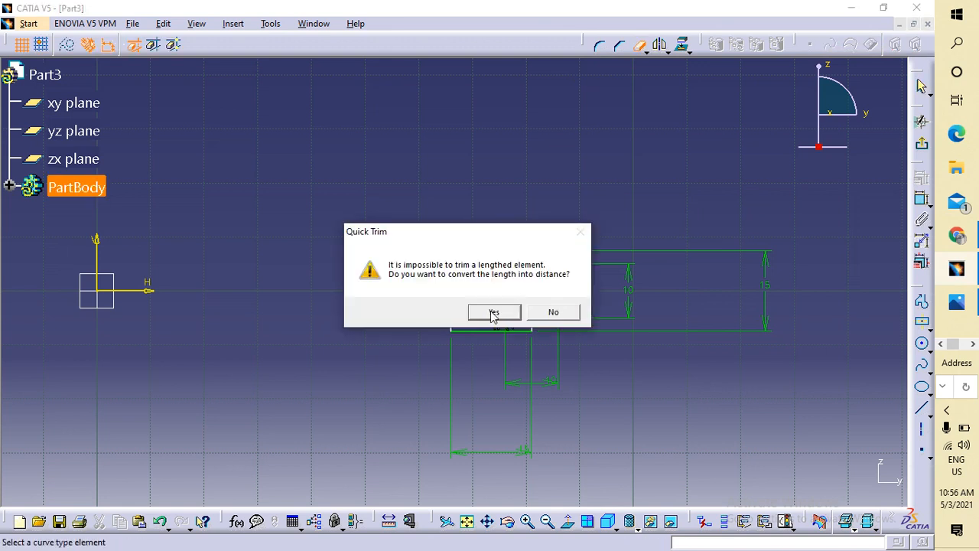
pyautogui.click(494, 312)
pyautogui.click(542, 266)
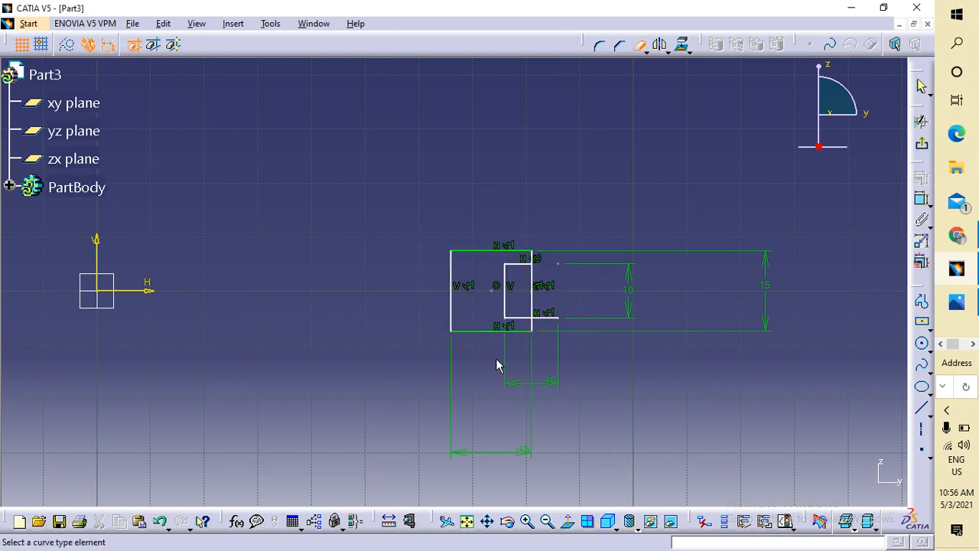
pyautogui.click(533, 289)
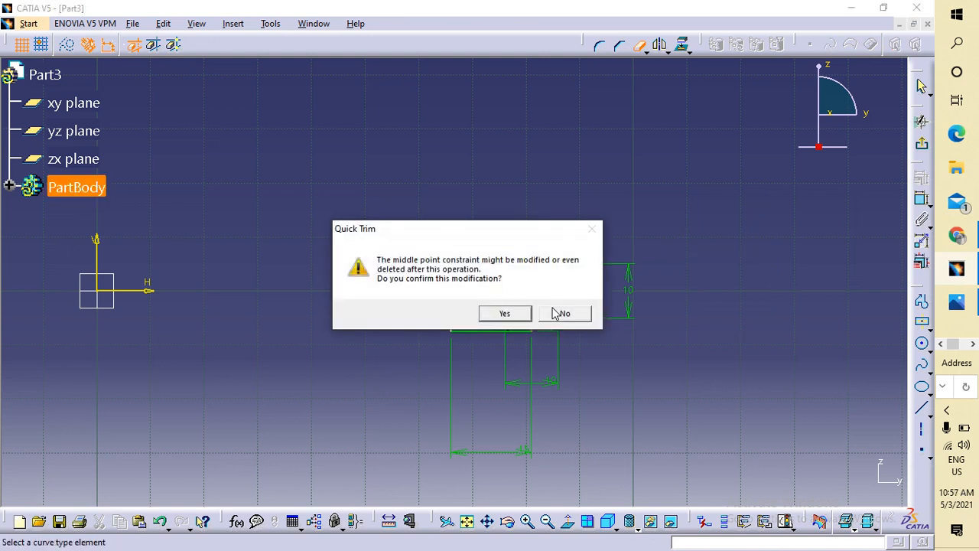
pyautogui.click(522, 313)
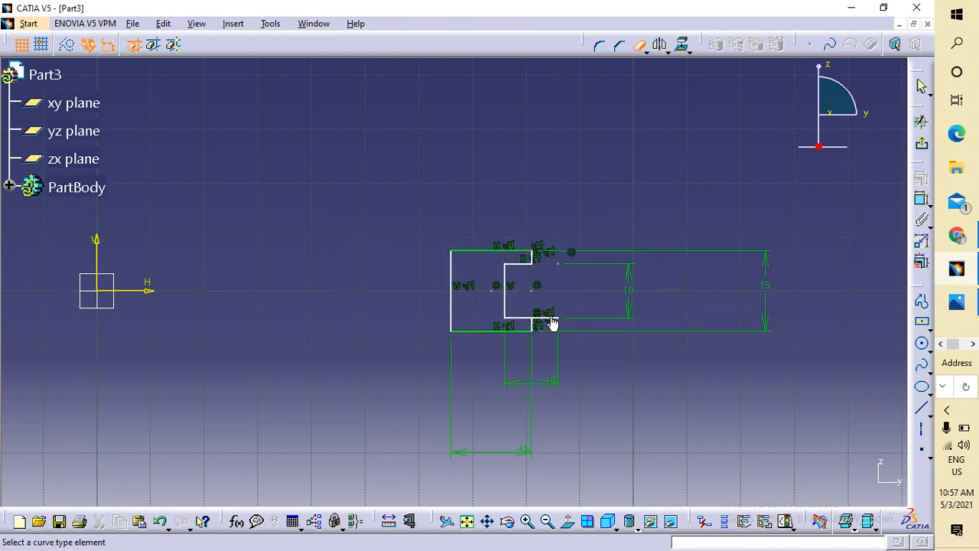
pyautogui.click(551, 324)
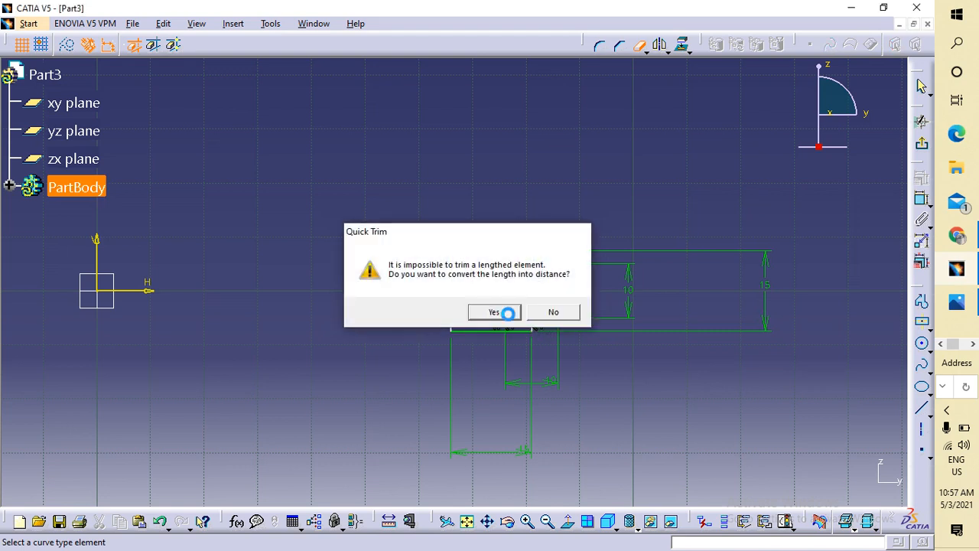
pyautogui.click(505, 312)
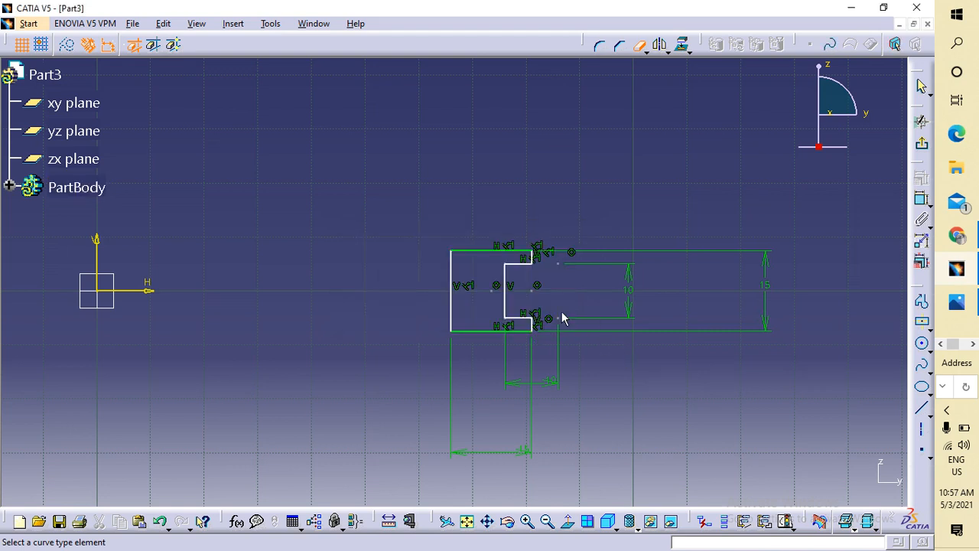
# Delete the leftover vertical 10 dimension, centre point and stray point near the notch.
pyautogui.press('Escape')
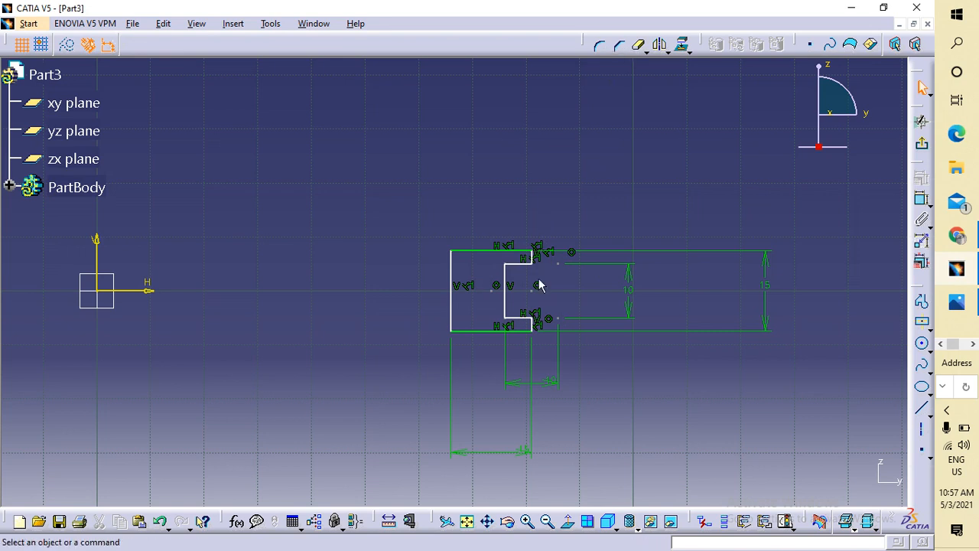
pyautogui.click(563, 267)
pyautogui.press('Delete')
pyautogui.click(532, 291)
pyautogui.press('Delete')
pyautogui.click(558, 318)
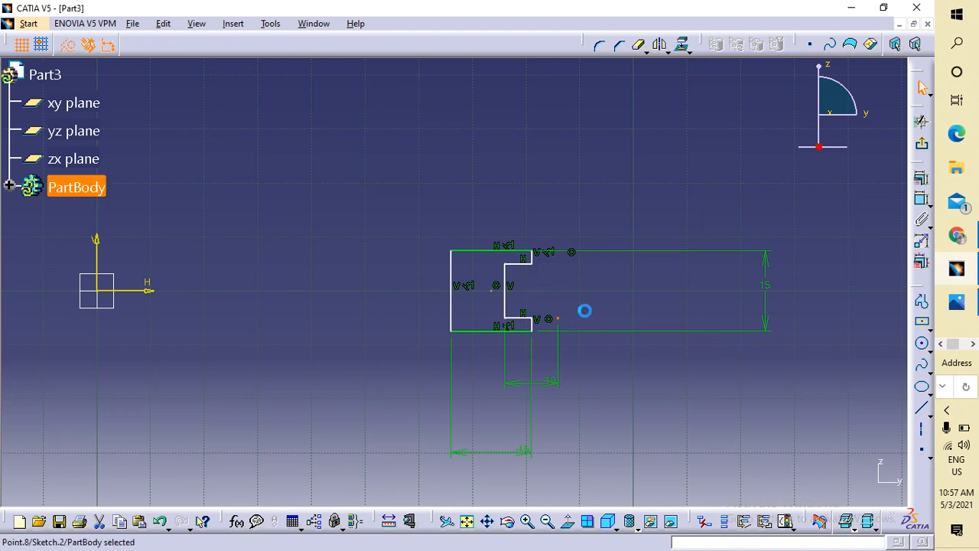
pyautogui.press('Delete')
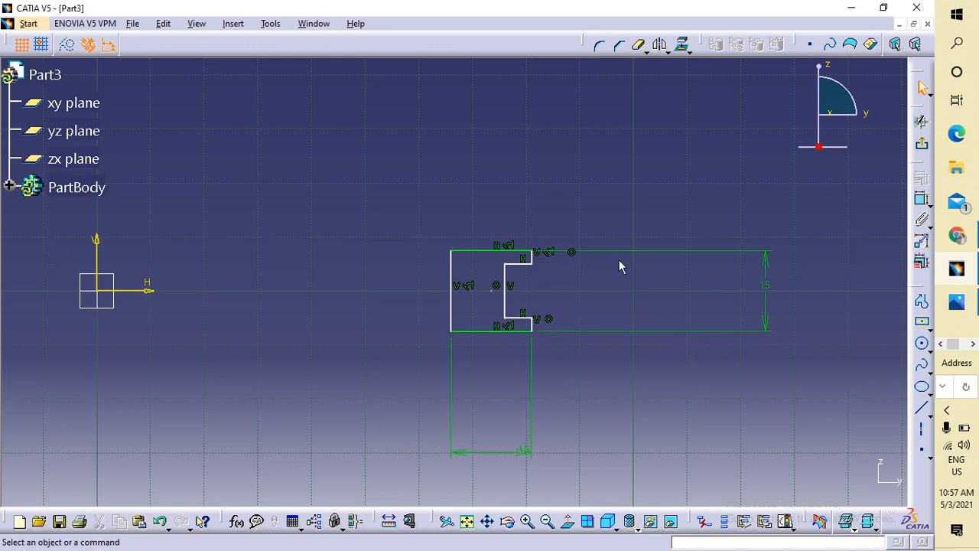
# Dimension the notch's inner vertical line at 10 mm, then exit and reopen the sketch.
pyautogui.click(921, 200)
pyautogui.click(522, 318)
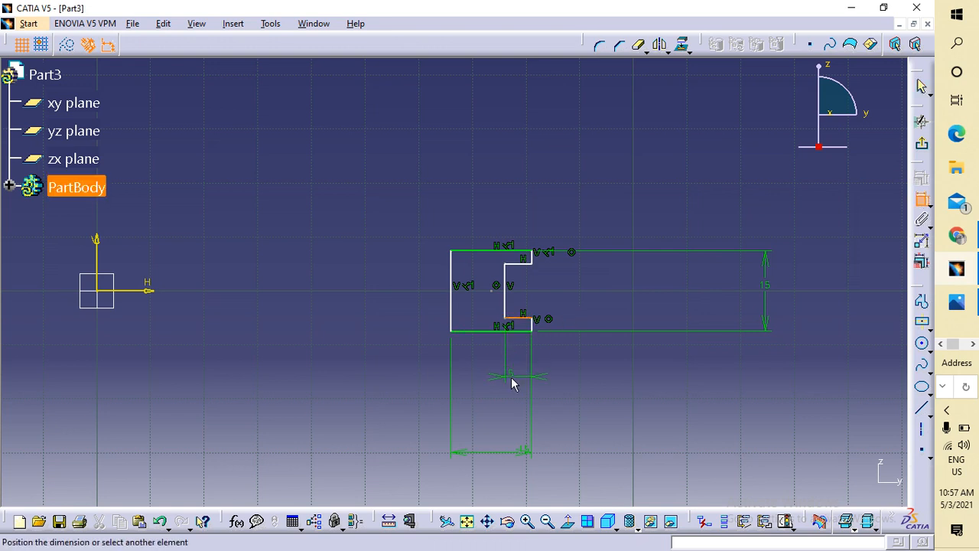
pyautogui.press('Escape')
pyautogui.click(508, 304)
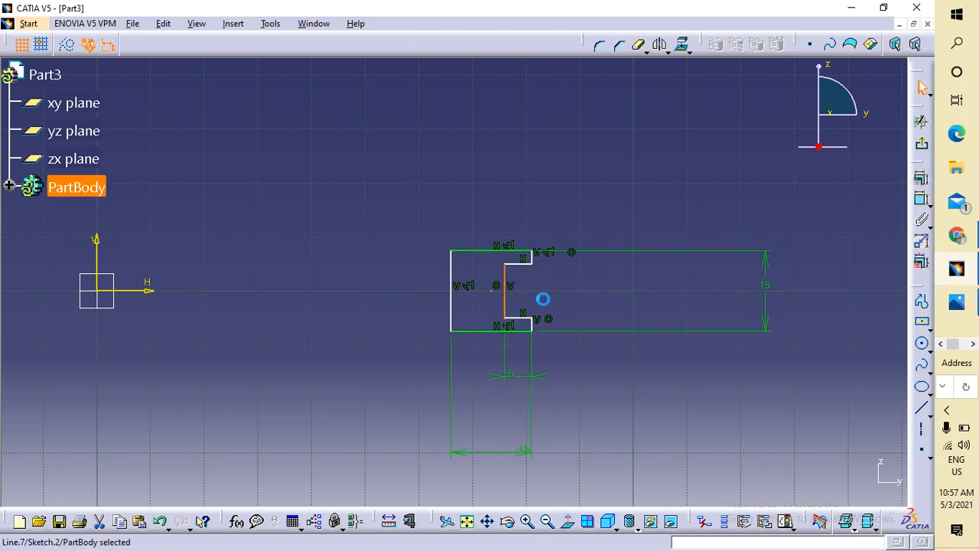
pyautogui.click(921, 201)
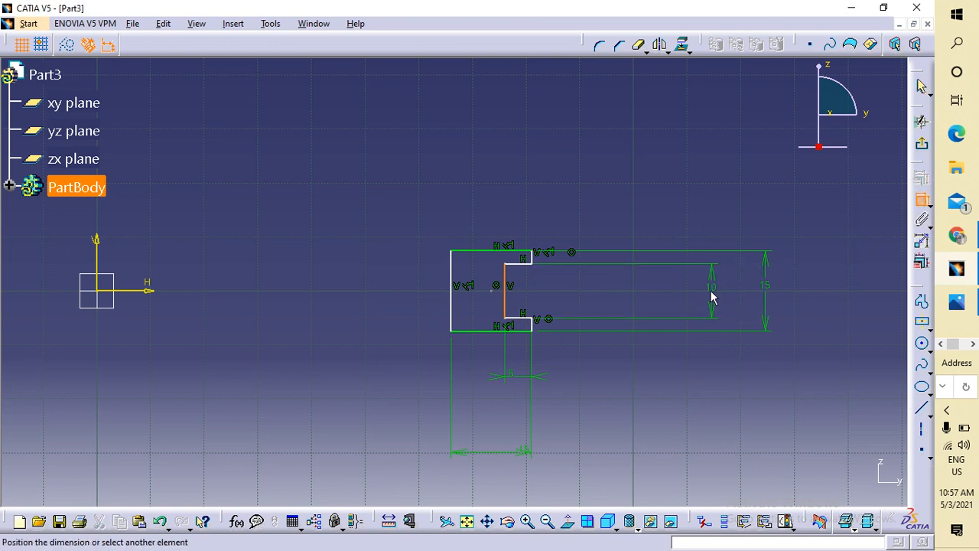
pyautogui.click(665, 294)
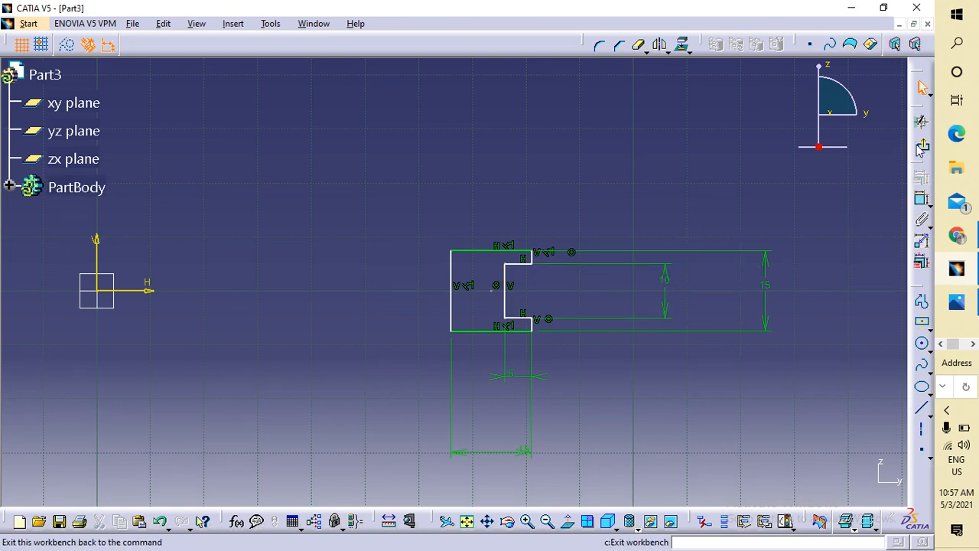
pyautogui.click(921, 87)
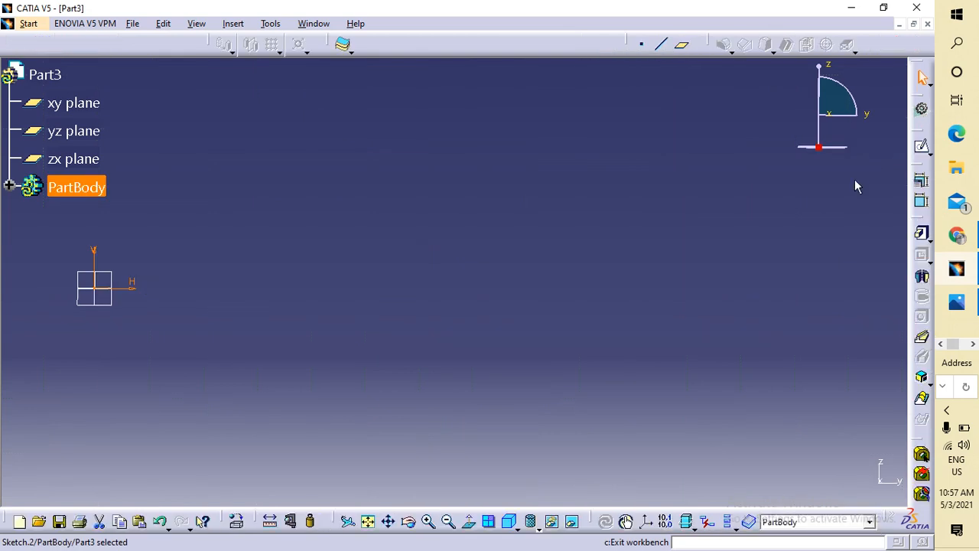
pyautogui.click(921, 145)
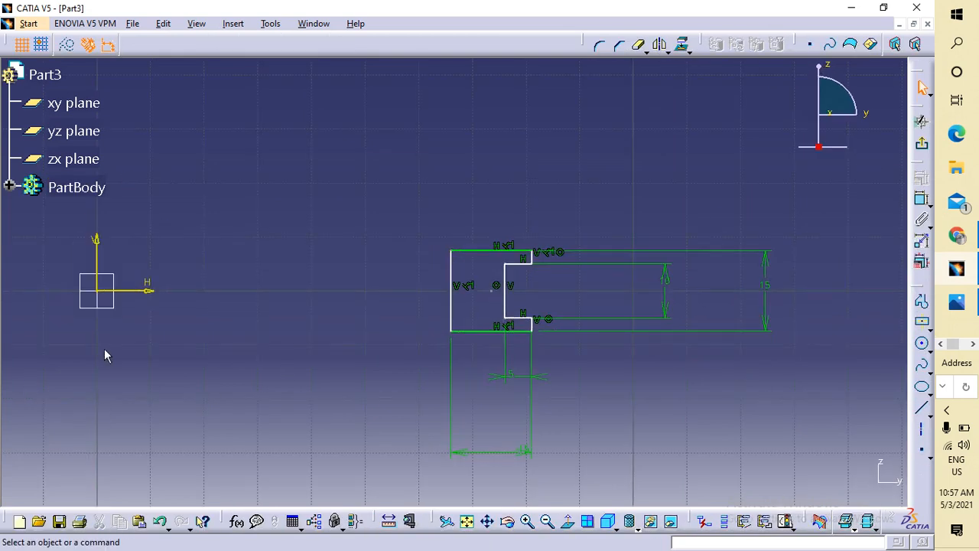
pyautogui.moveTo(104, 348); pyautogui.dragTo(258, 370, button='middle')
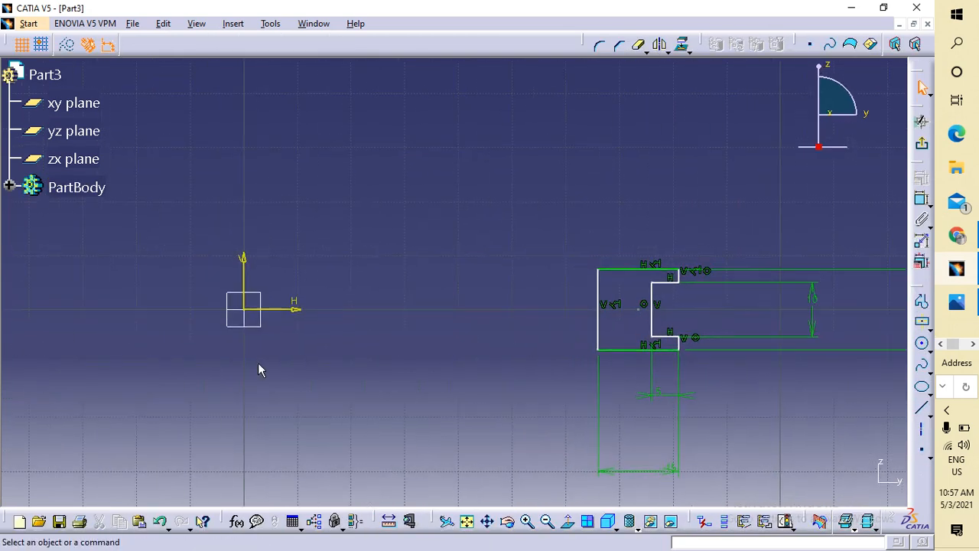
# Draw a vertical axis along V and place the profile's left edge 1000 mm from it.
pyautogui.click(923, 429)
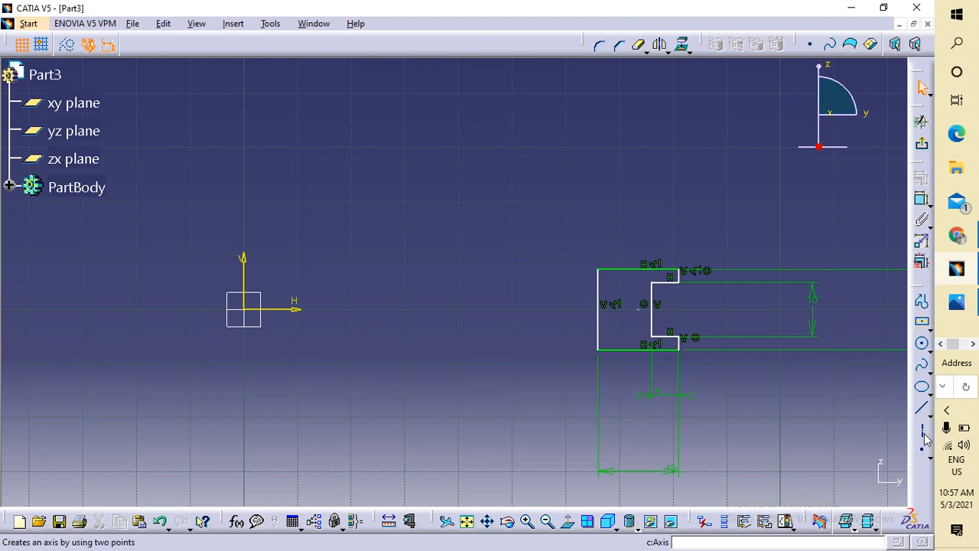
pyautogui.click(243, 111)
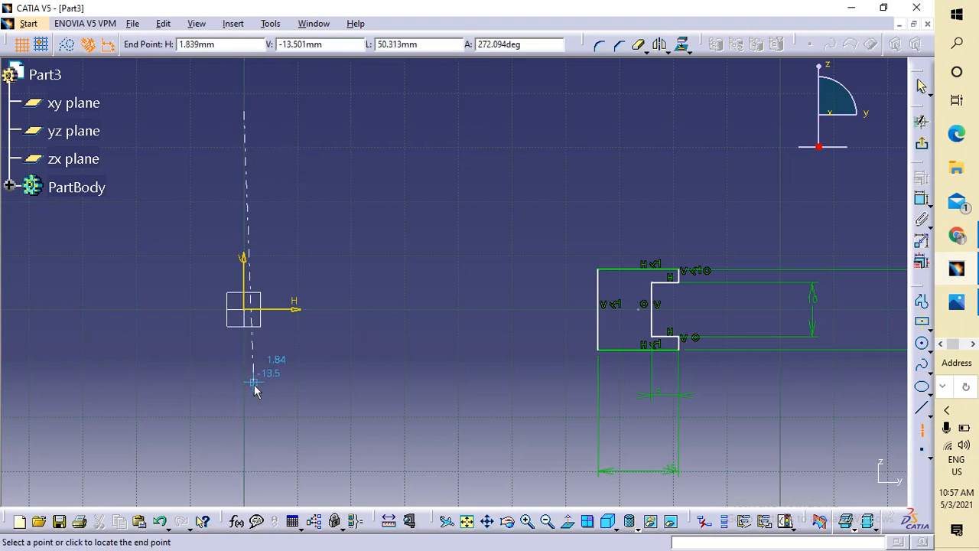
pyautogui.click(239, 459)
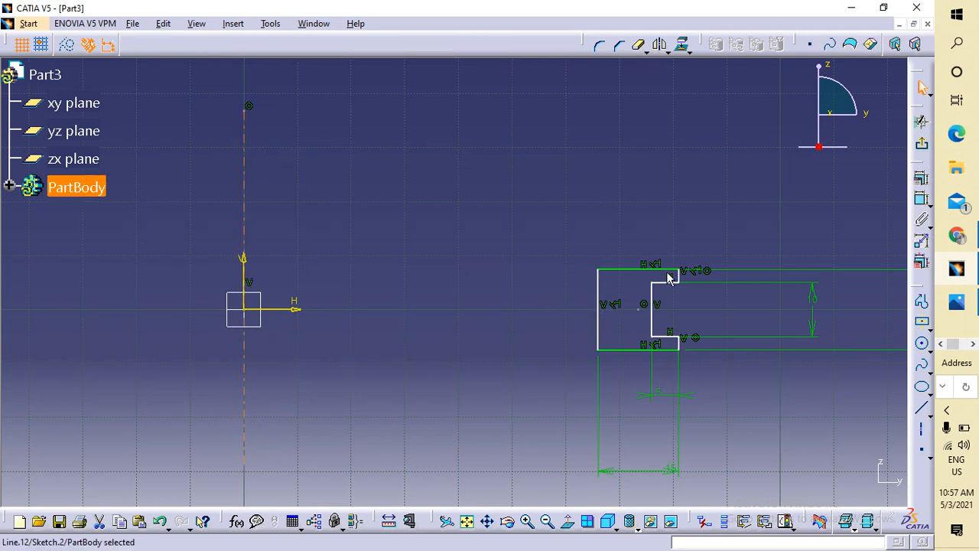
pyautogui.click(606, 302)
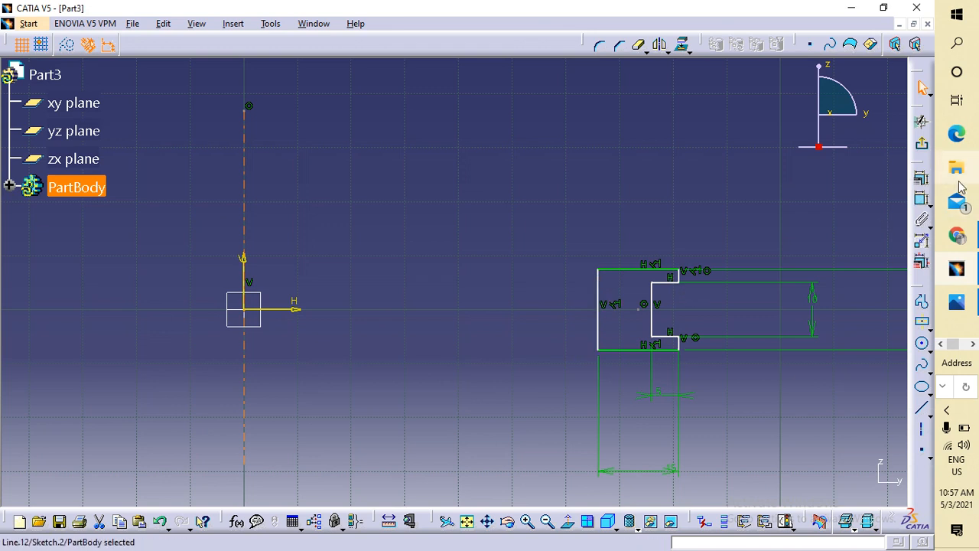
pyautogui.click(922, 202)
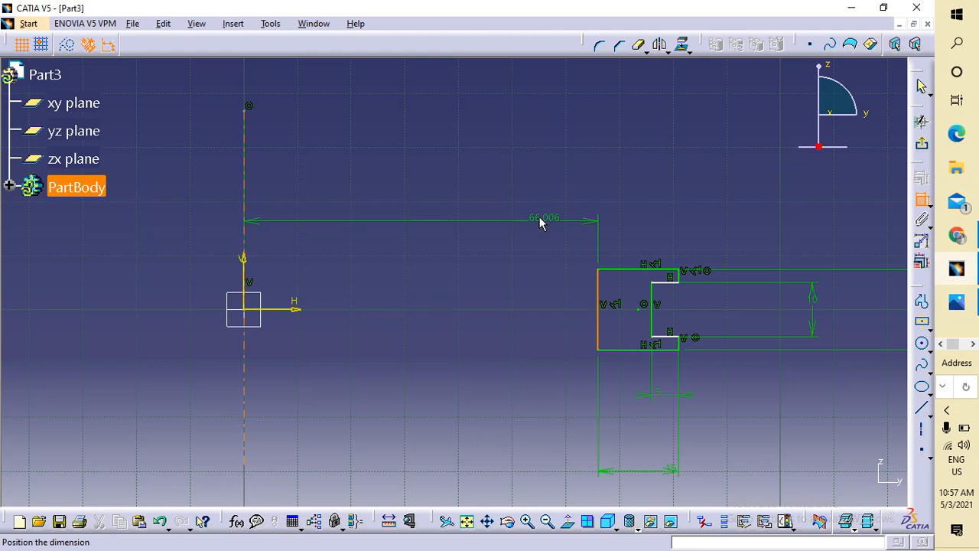
pyautogui.click(531, 186)
pyautogui.doubleClick(531, 186)
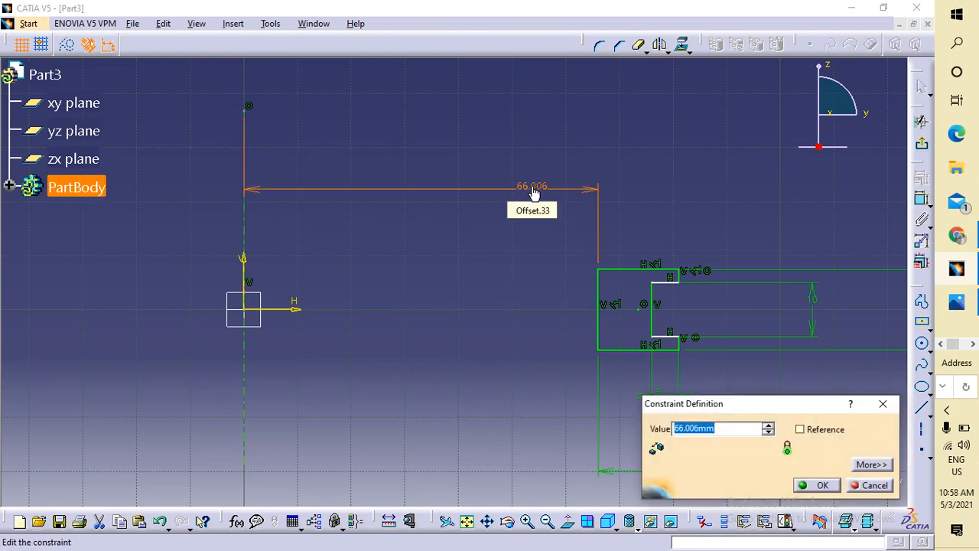
pyautogui.write('1000')
pyautogui.press('Return')
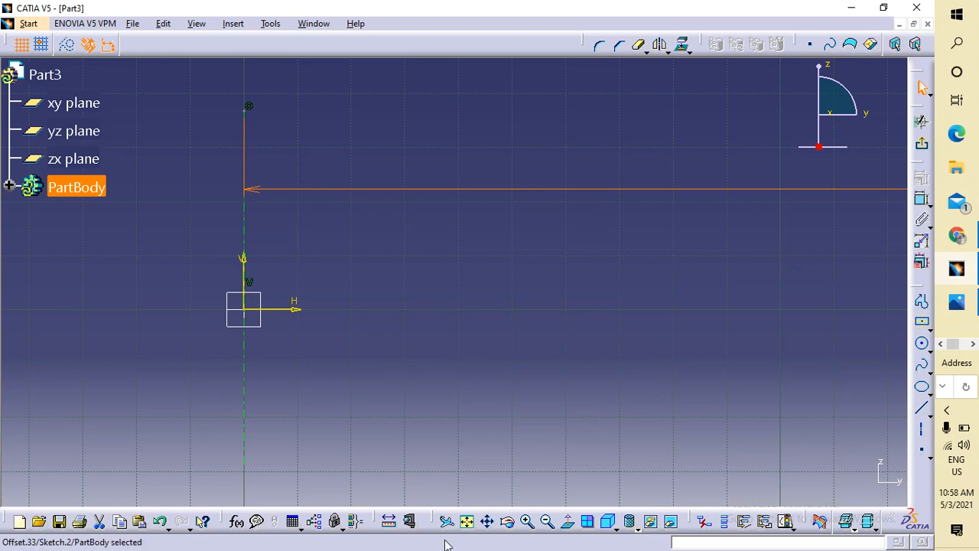
pyautogui.click(467, 521)
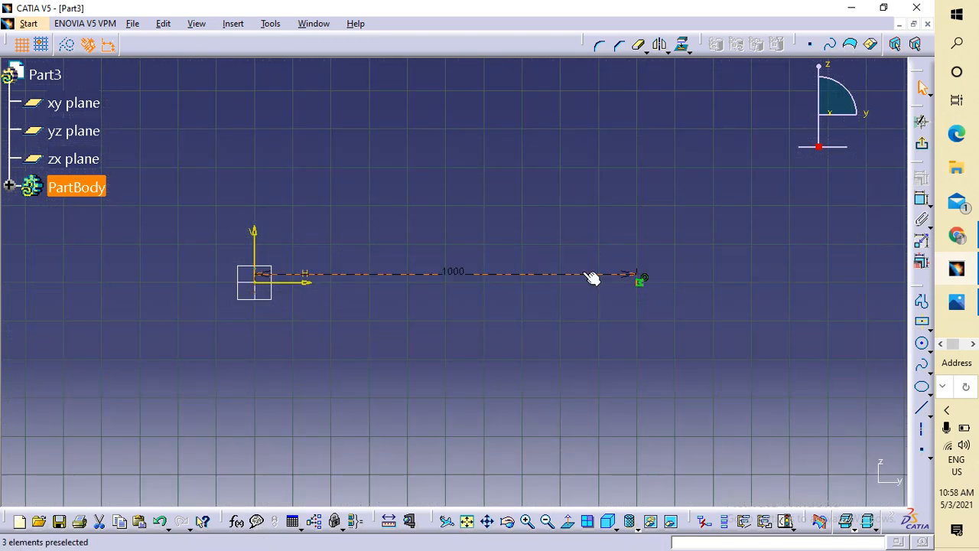
# Revolve the profile 360° about the axis into Shaft.1 and orbit to inspect the ring.
pyautogui.click(921, 143)
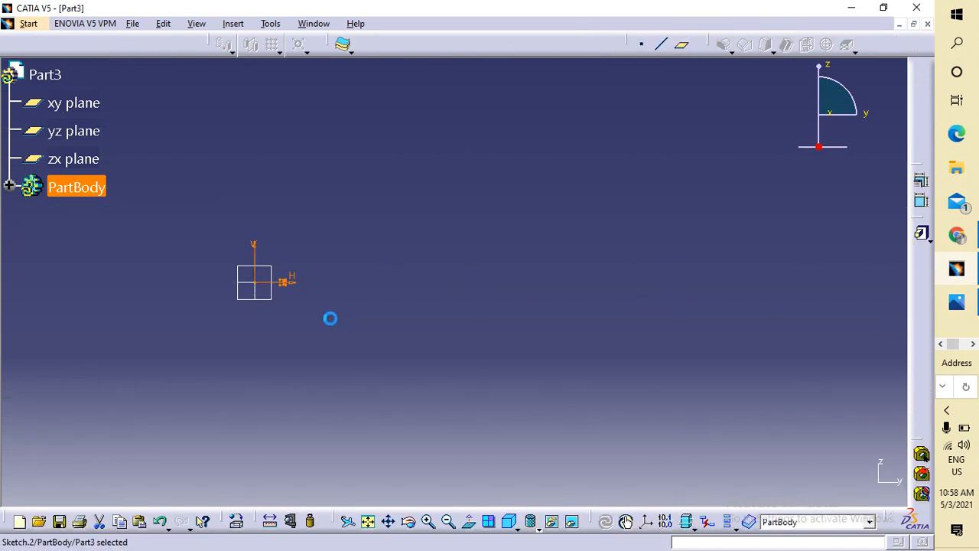
pyautogui.click(921, 275)
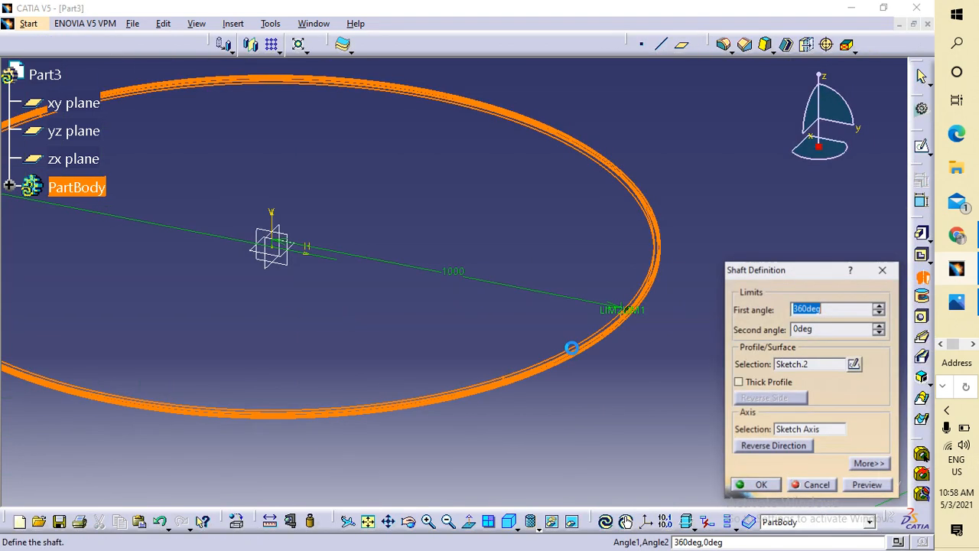
pyautogui.click(761, 485)
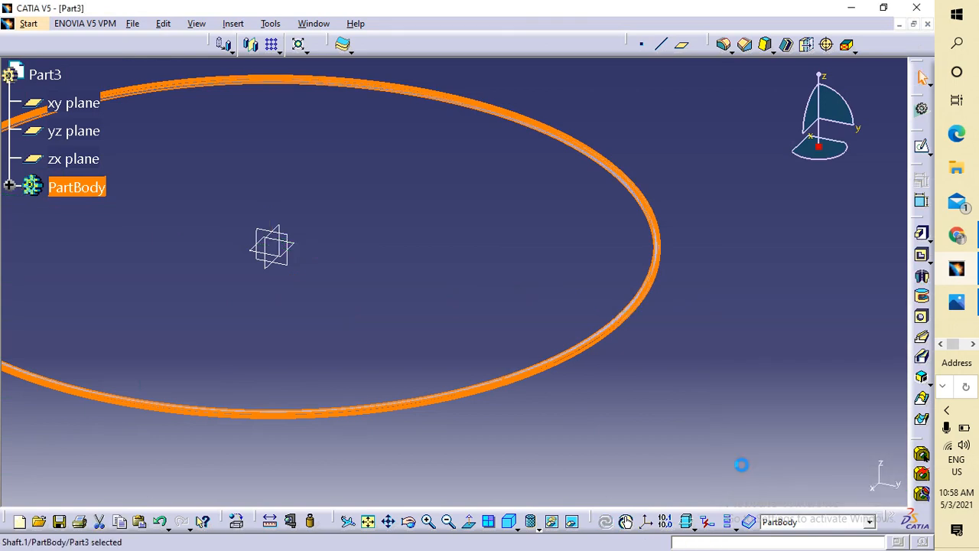
pyautogui.moveTo(719, 401); pyautogui.dragTo(603, 204, button='middle')
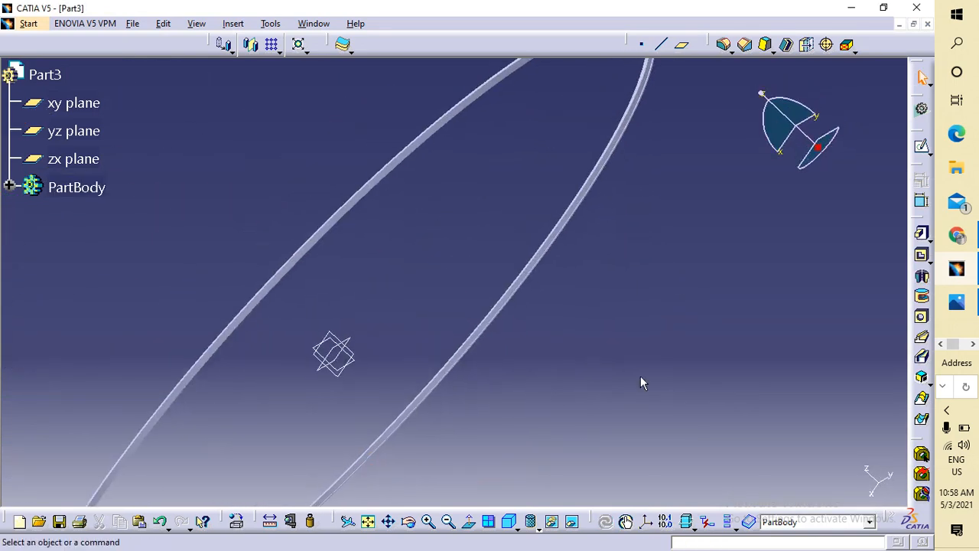
pyautogui.moveTo(640, 382); pyautogui.dragTo(650, 336, button='middle')
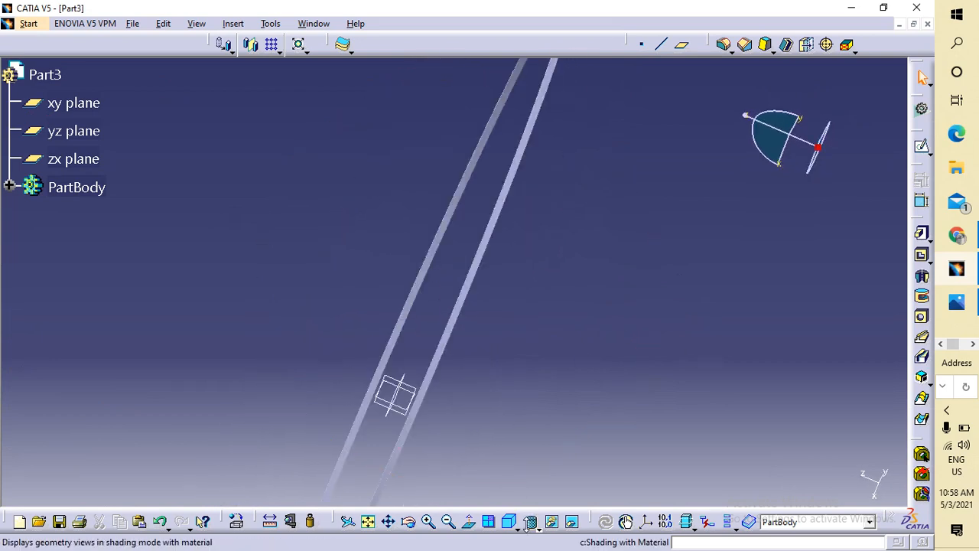
pyautogui.click(510, 521)
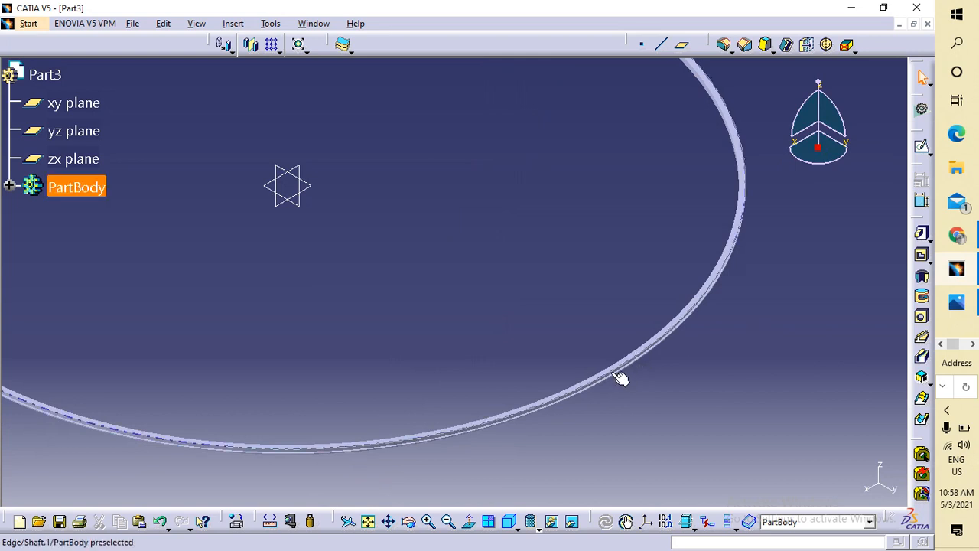
pyautogui.scroll(1, 721, 409)
pyautogui.moveTo(721, 409); pyautogui.dragTo(620, 309, button='middle')
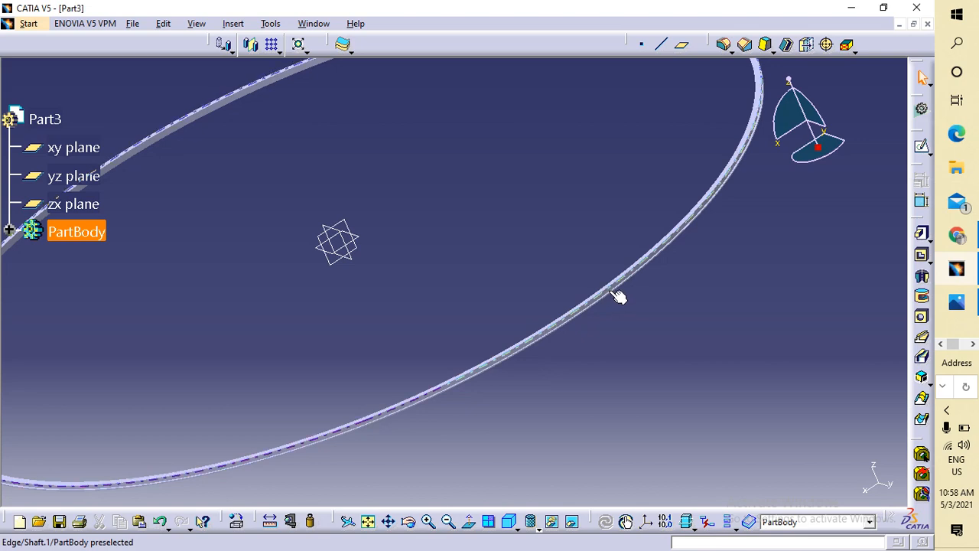
pyautogui.doubleClick(610, 298)
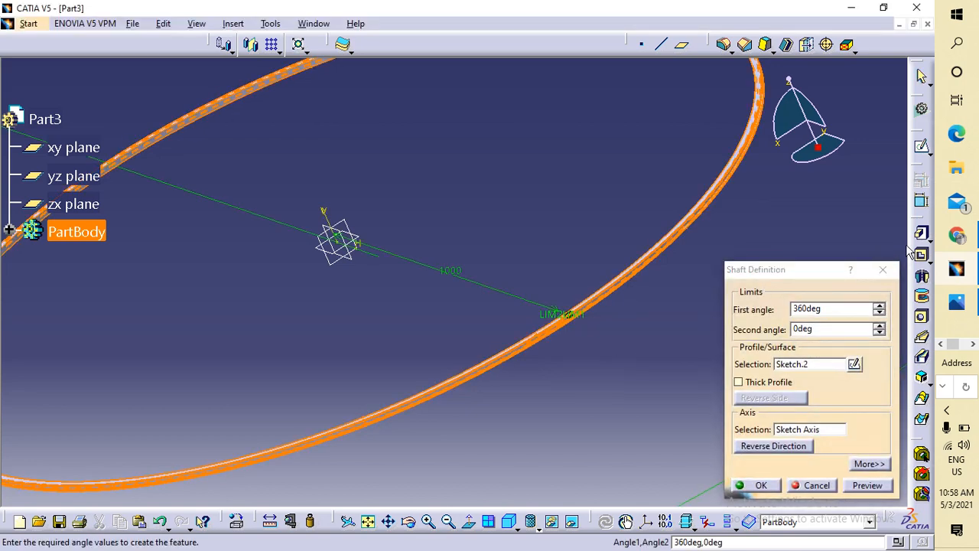
pyautogui.click(882, 269)
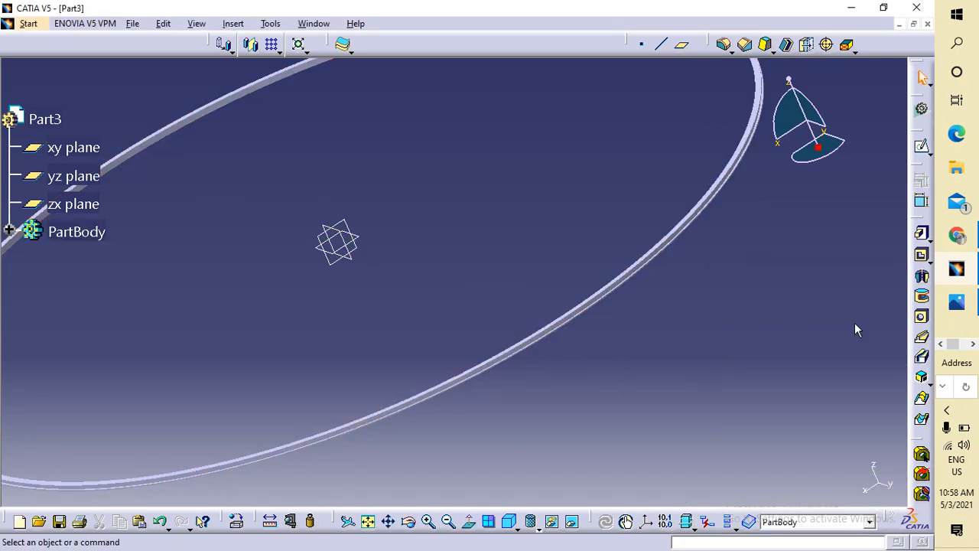
pyautogui.moveTo(854, 322); pyautogui.dragTo(685, 301, button='middle')
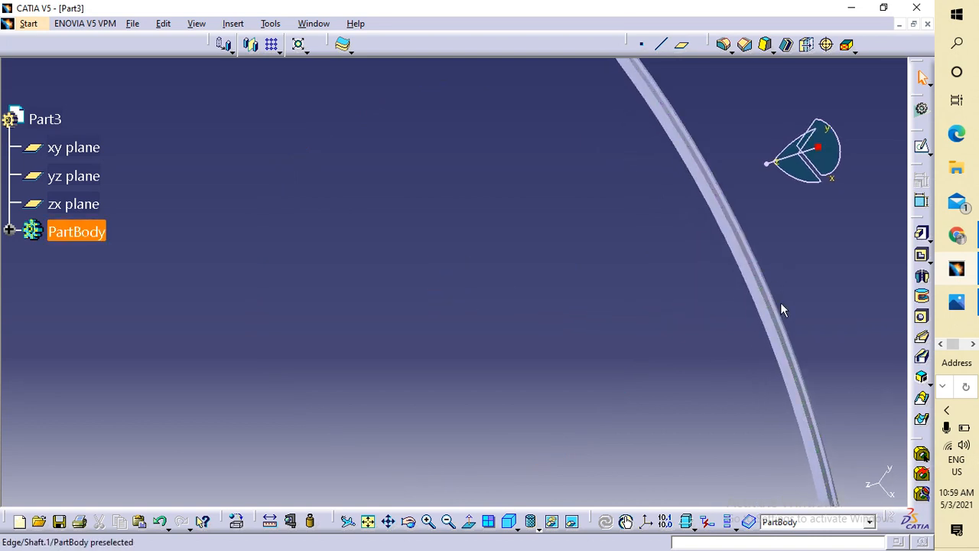
# Save the part as 'ring of solar trough.CATPart'.
pyautogui.click(133, 23)
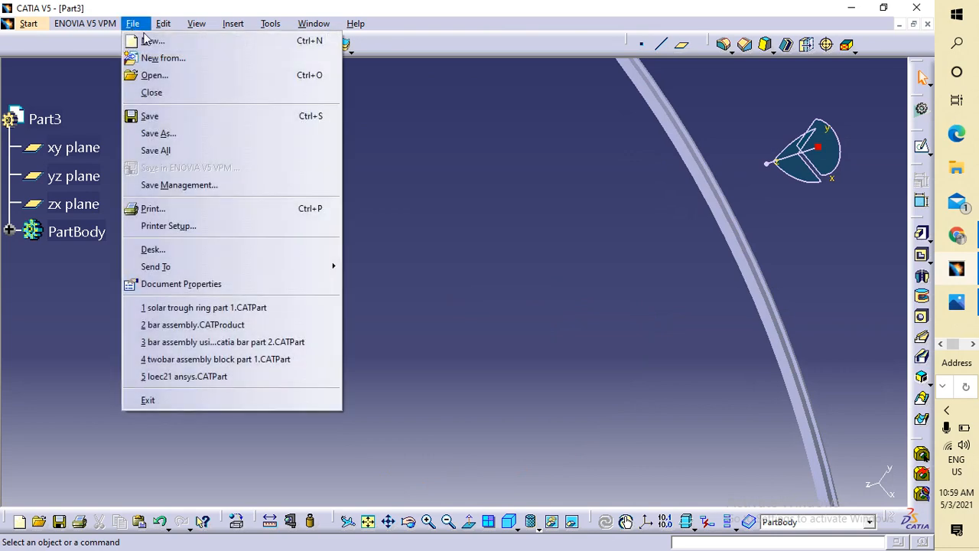
pyautogui.click(164, 121)
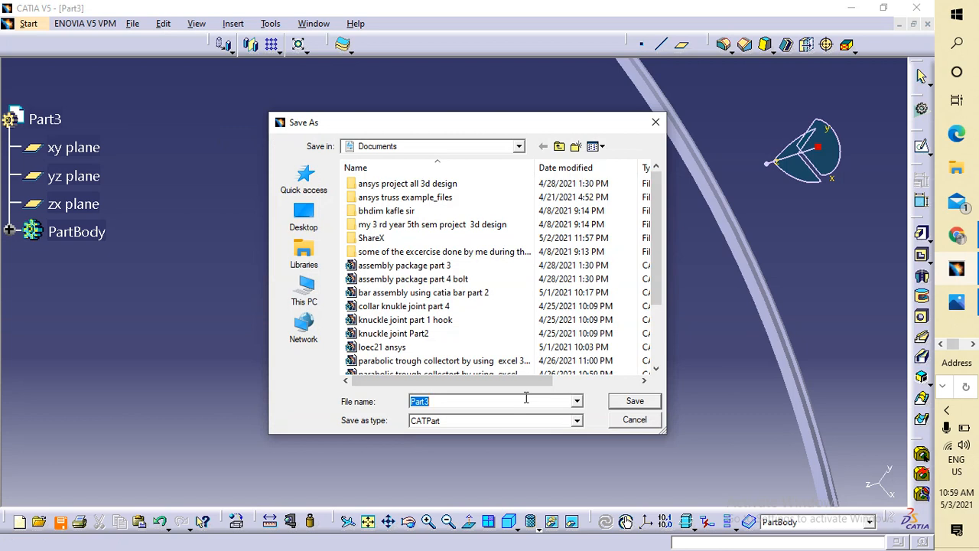
pyautogui.write('ring of solar trough')
pyautogui.press('Return')
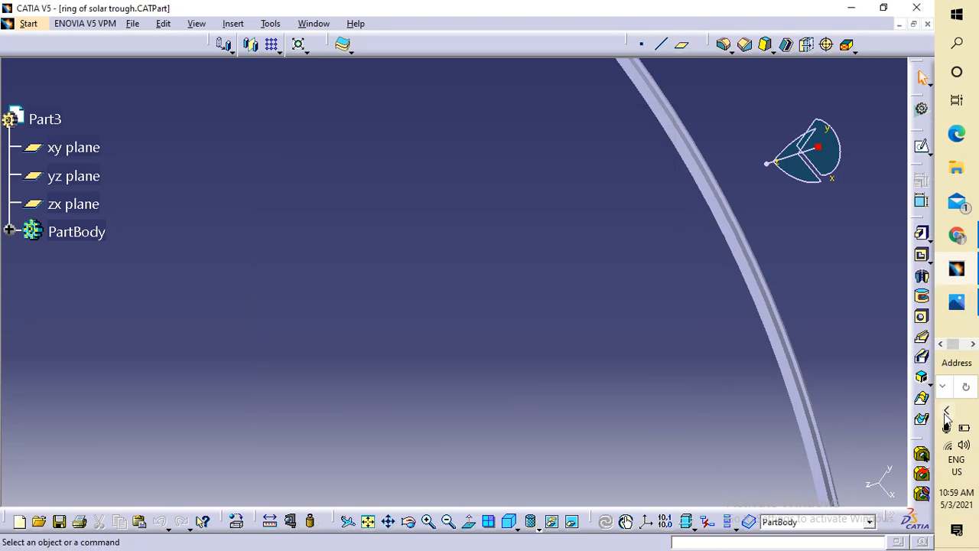
pyautogui.click(955, 302)
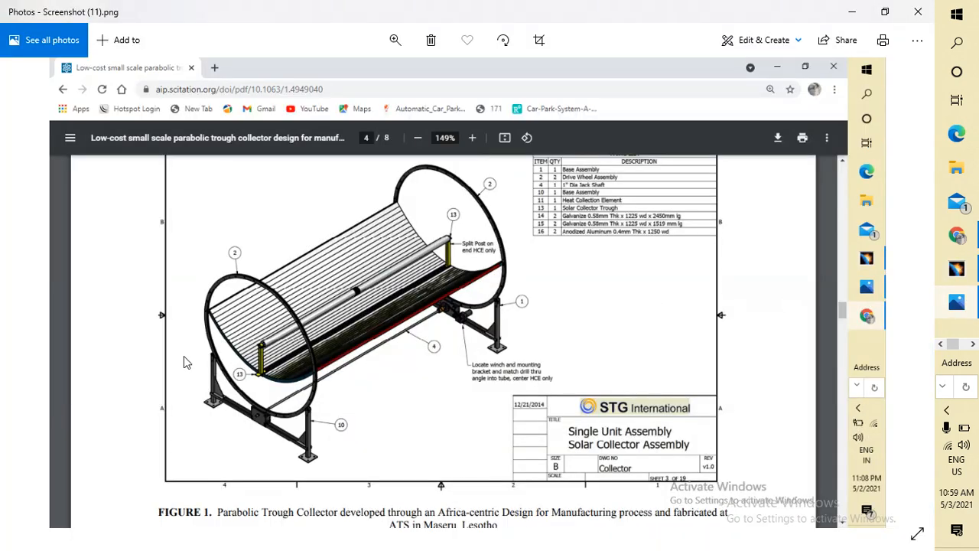